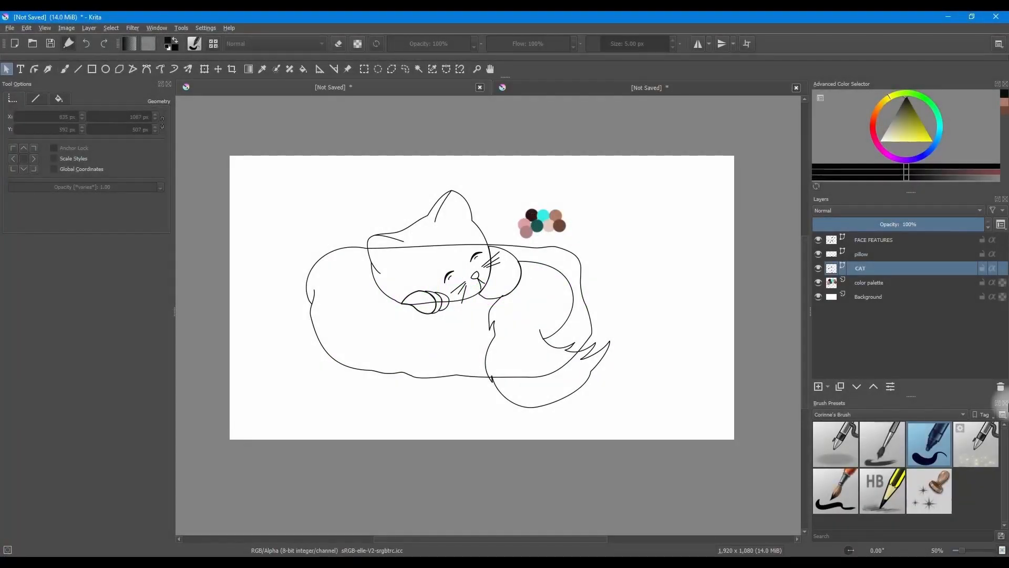
Show the Palette docker and dock it directly above the Tool Options docker.
{"action": "left_click", "coordinate": [206, 28]}
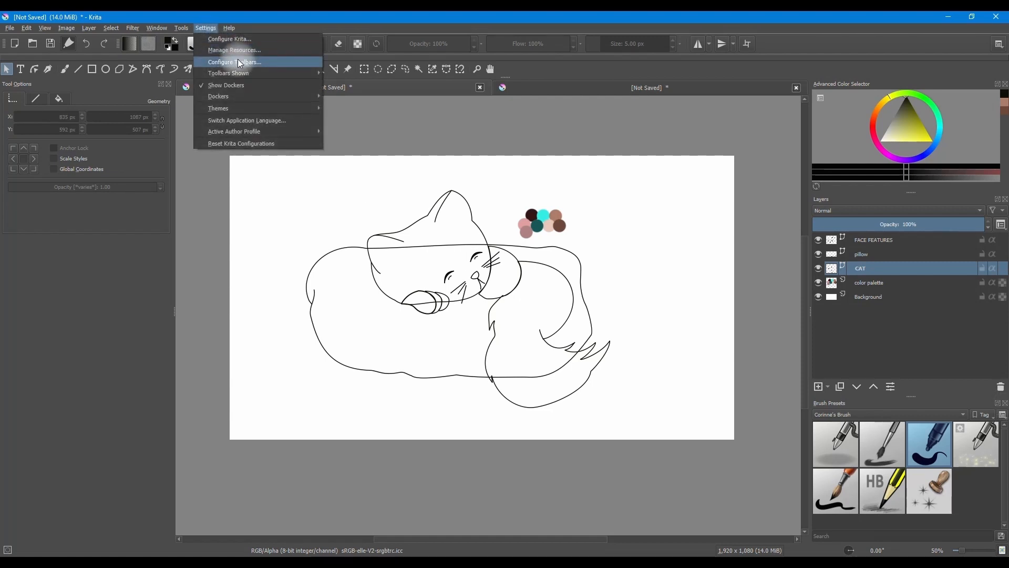
{"action": "mouse_move", "coordinate": [244, 96]}
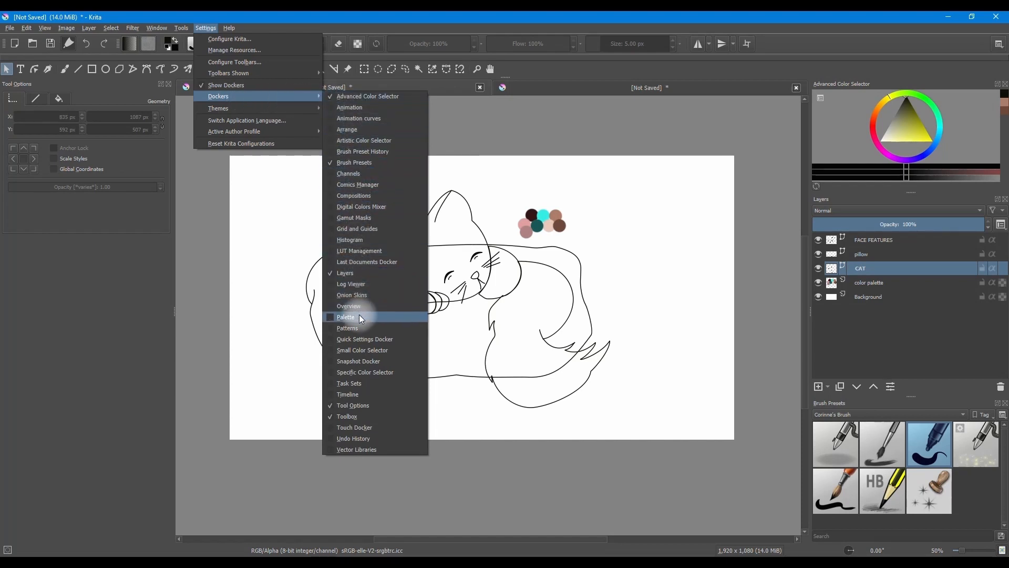
{"action": "left_click", "coordinate": [328, 317]}
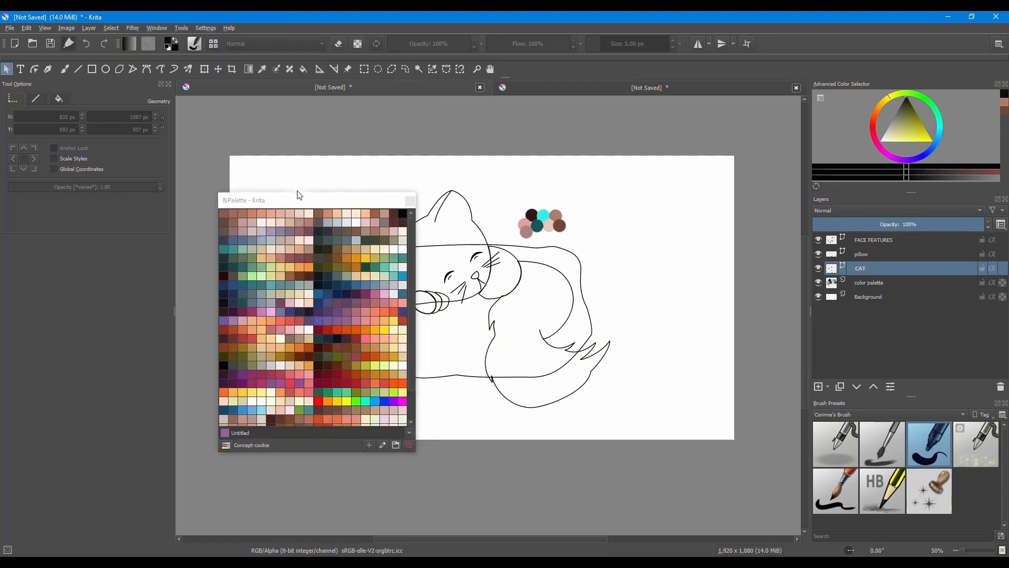
{"action": "left_click_drag", "start_coordinate": [296, 203], "coordinate": [291, 121]}
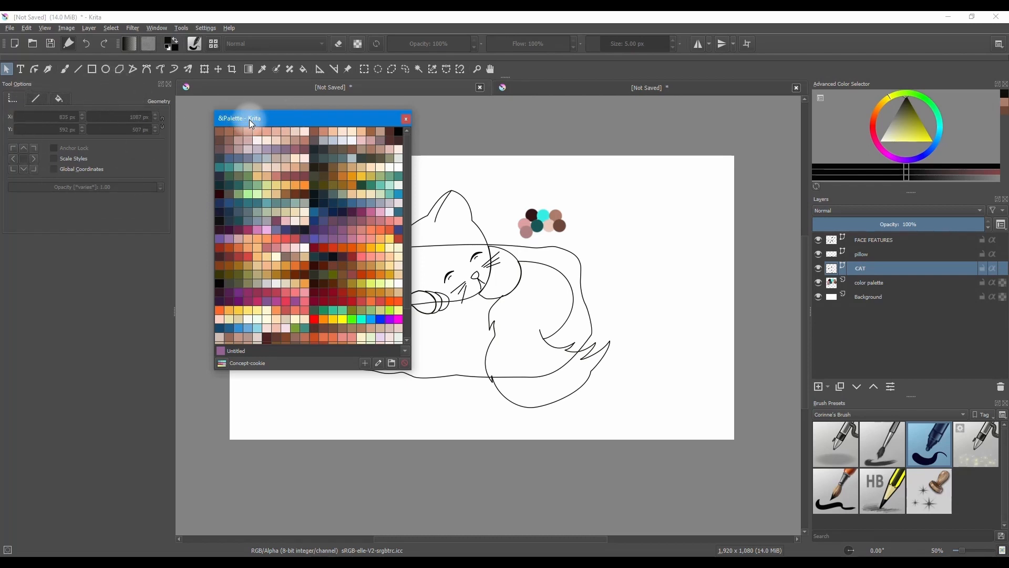
{"action": "left_click", "coordinate": [112, 105]}
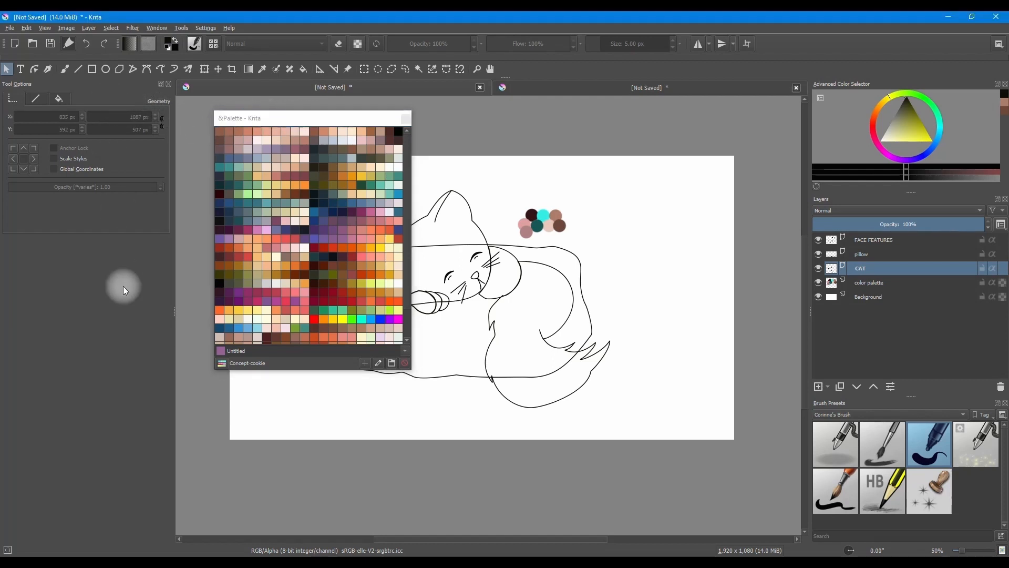
{"action": "left_click_drag", "start_coordinate": [288, 119], "coordinate": [135, 103]}
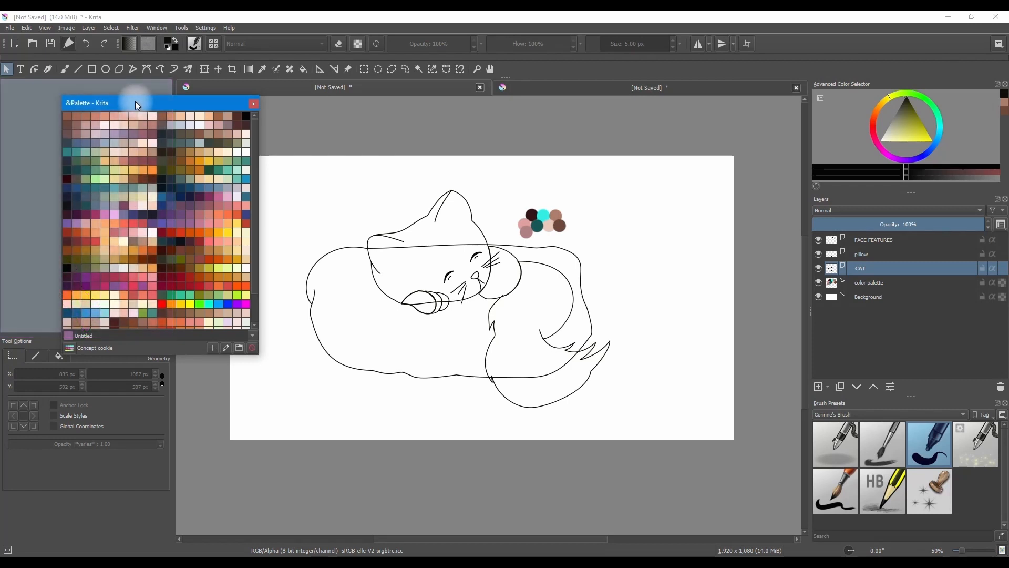
{"action": "left_click_drag", "start_coordinate": [135, 101], "coordinate": [51, 86]}
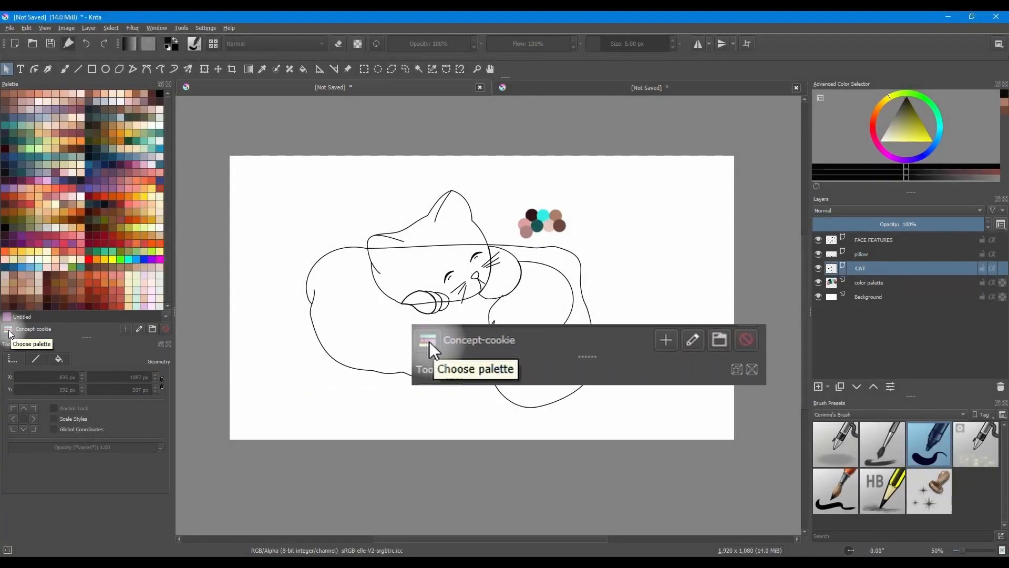
Preview the Default, Gradient and Markers palettes and switch back to Concept-cookie.
{"action": "left_click", "coordinate": [9, 329]}
{"action": "mouse_move", "coordinate": [142, 383]}
{"action": "left_mouse_down"}
{"action": "mouse_move", "coordinate": [142, 412]}
{"action": "mouse_move", "coordinate": [146, 385]}
{"action": "left_mouse_up"}
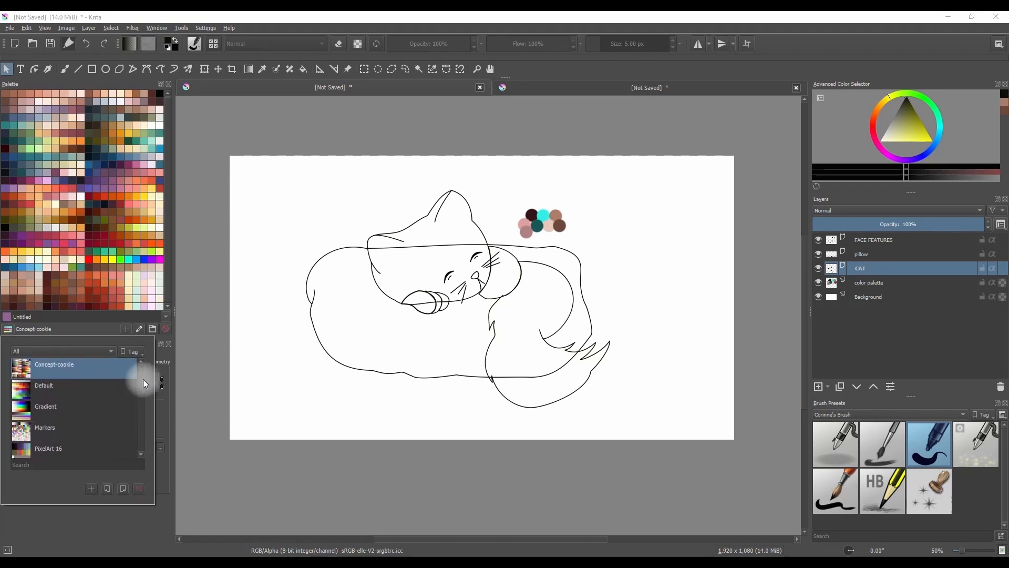
{"action": "left_click", "coordinate": [44, 387]}
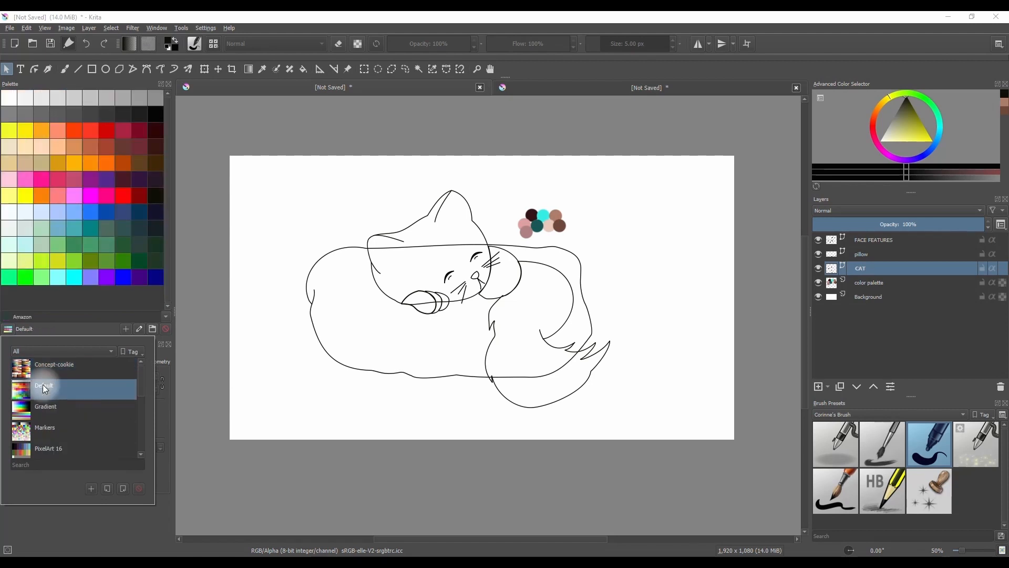
{"action": "left_click", "coordinate": [49, 409]}
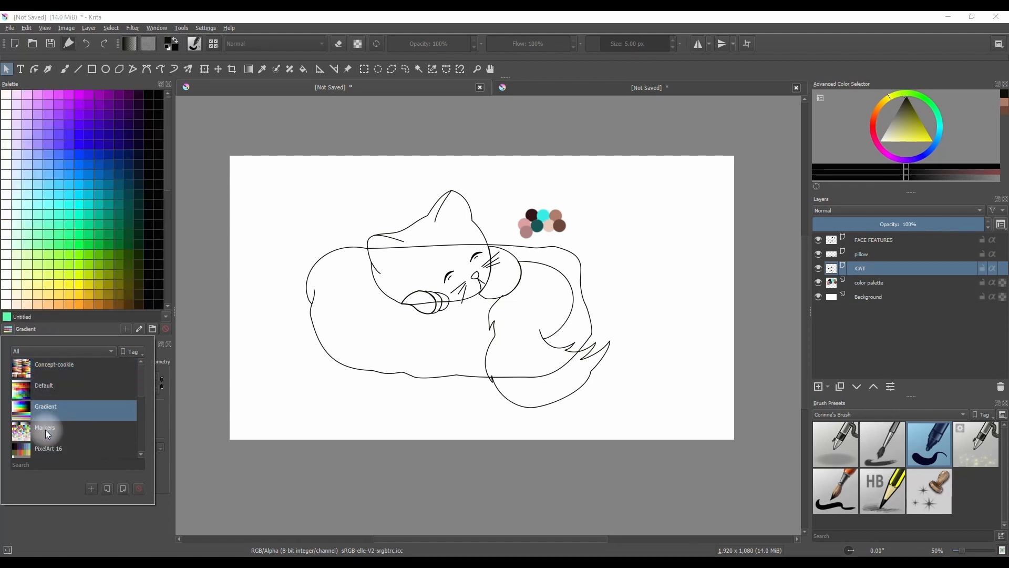
{"action": "left_click", "coordinate": [48, 432]}
{"action": "left_click", "coordinate": [52, 364]}
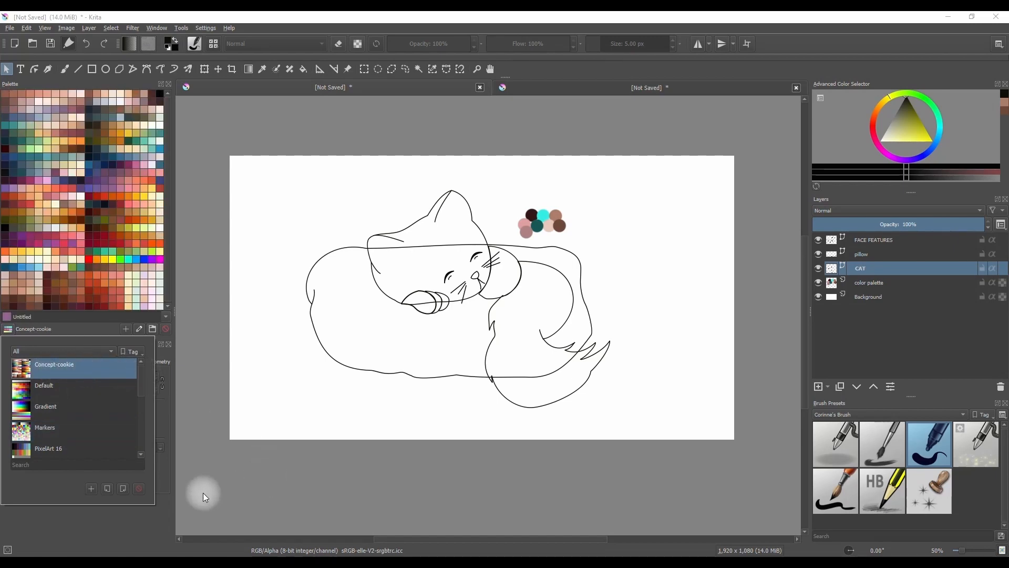
{"action": "left_click", "coordinate": [120, 528]}
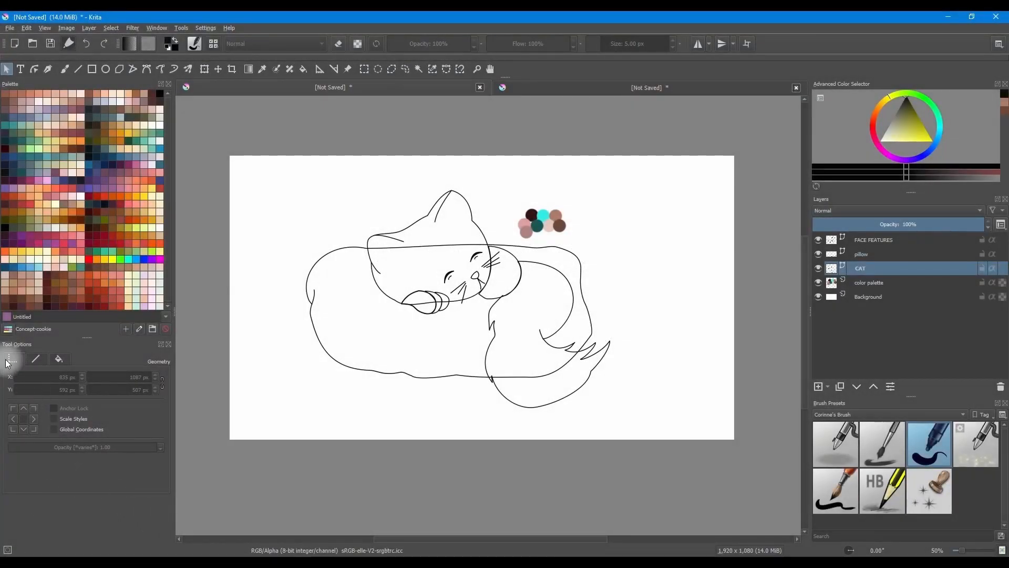
Create a new palette named CAT PROJECT, leaving it unsaved in the current document.
{"action": "left_click", "coordinate": [8, 330]}
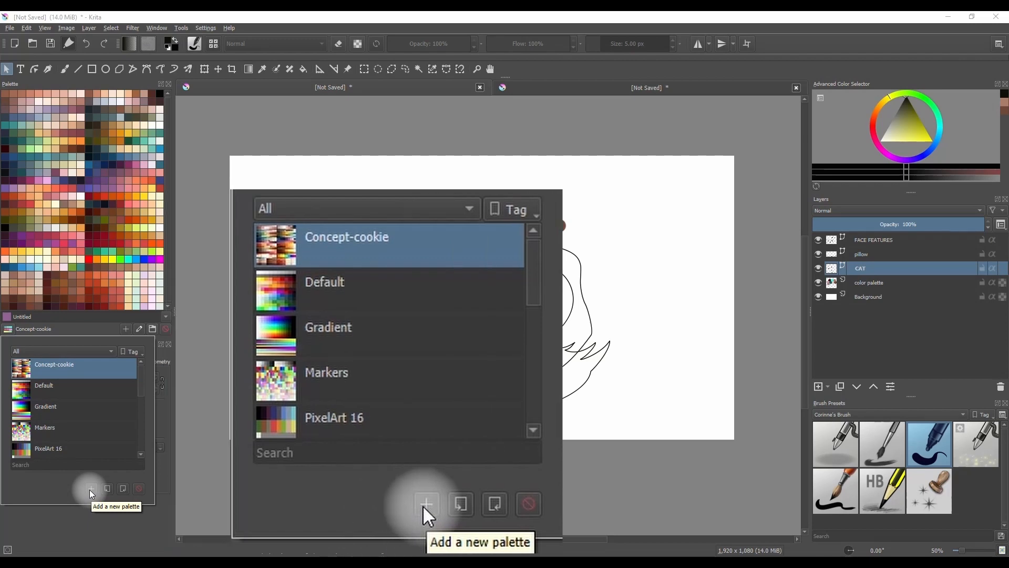
{"action": "left_click", "coordinate": [91, 489]}
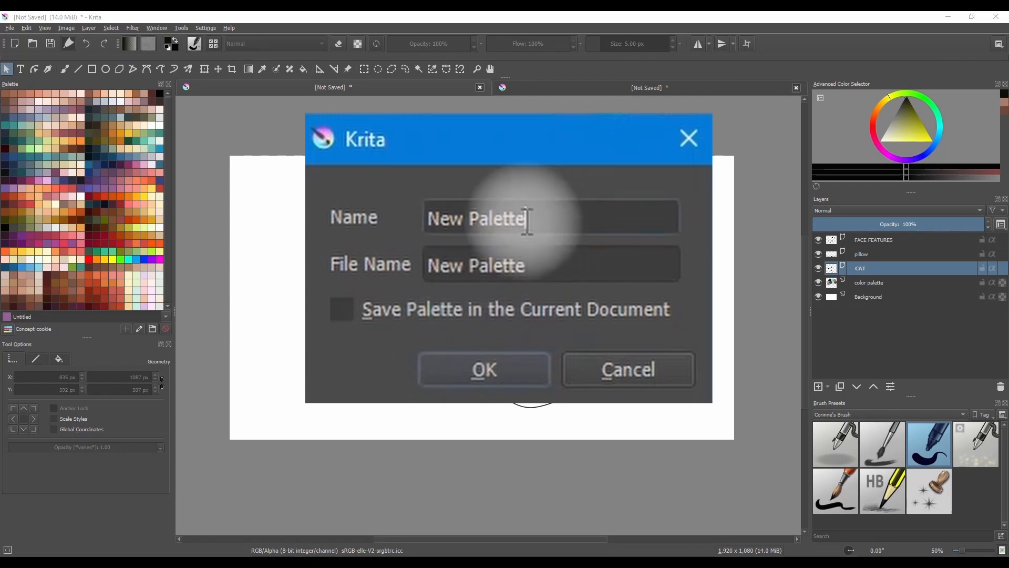
{"action": "left_click_drag", "start_coordinate": [537, 222], "coordinate": [396, 219]}
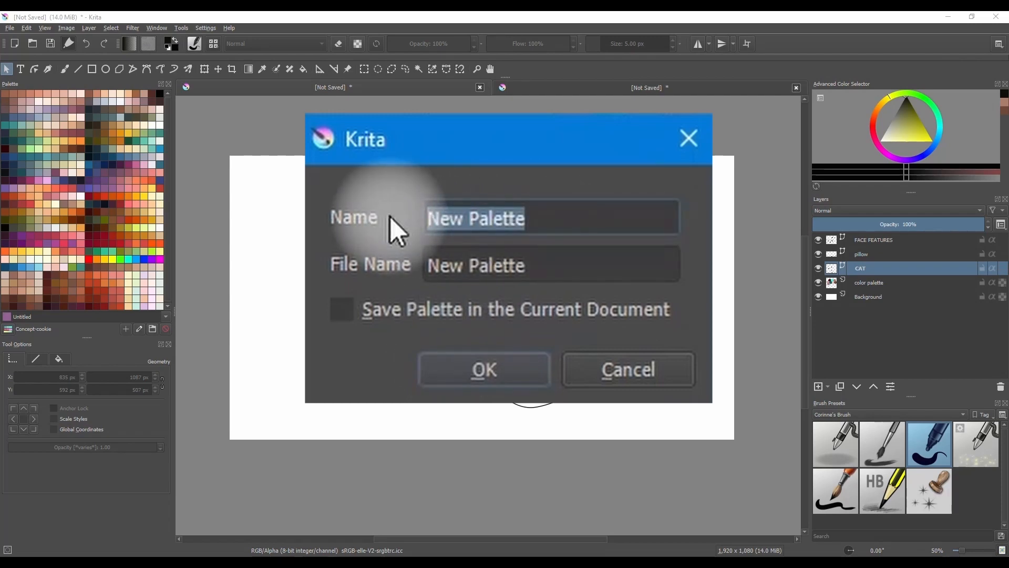
{"action": "type", "text": "CAT PROJECT"}
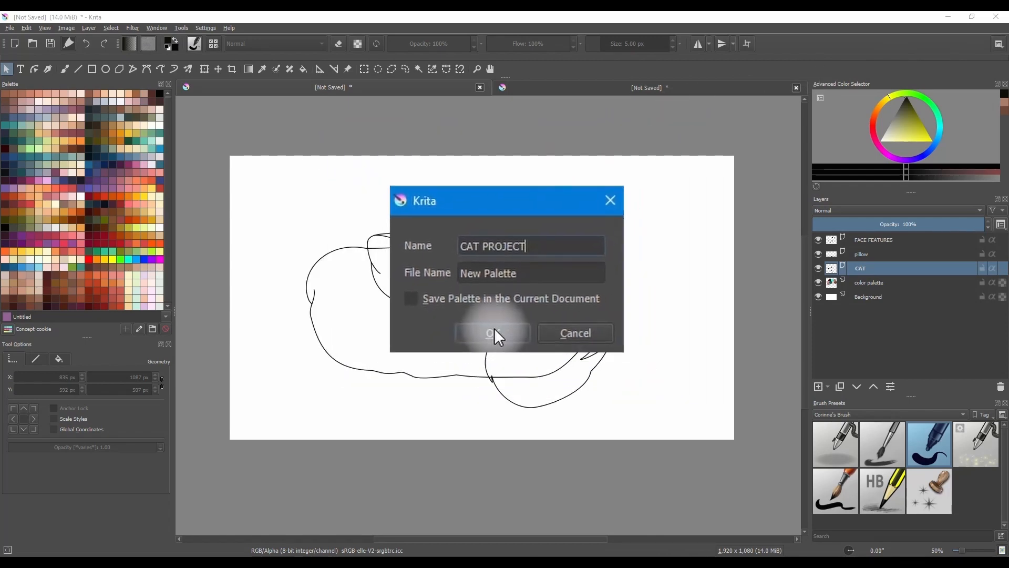
{"action": "left_click", "coordinate": [496, 311]}
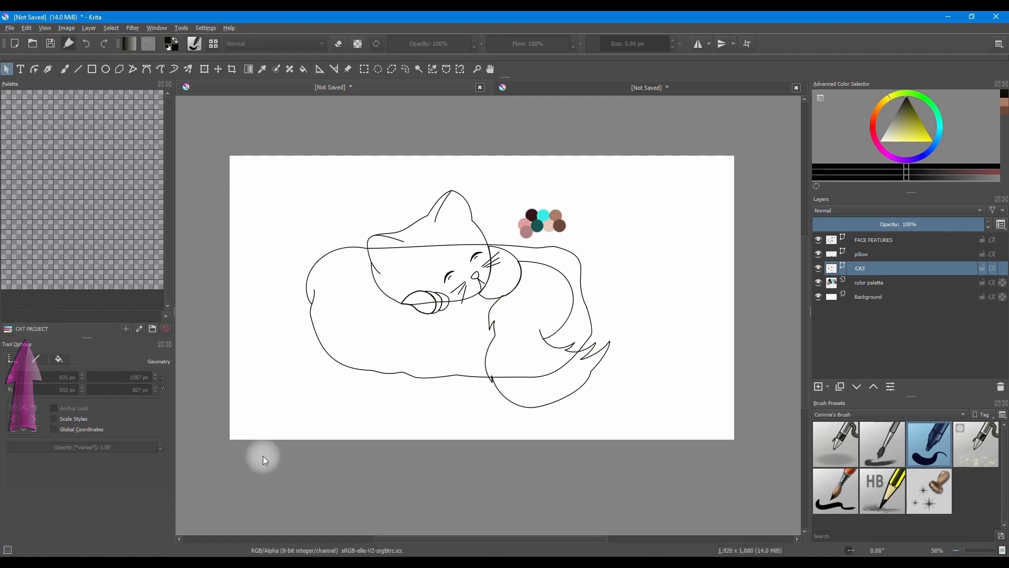
{"action": "left_click", "coordinate": [10, 329]}
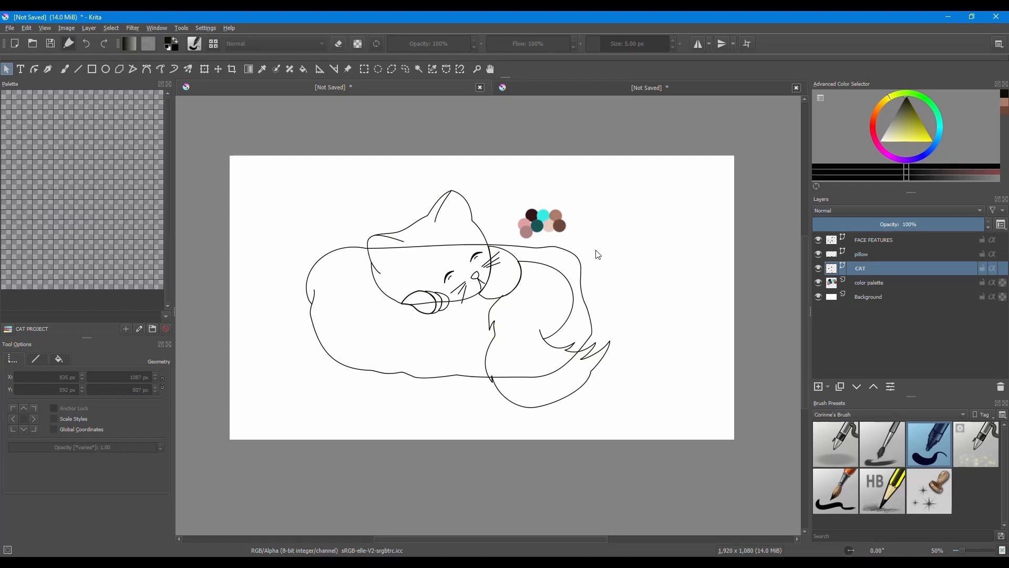
{"action": "left_click", "coordinate": [339, 103]}
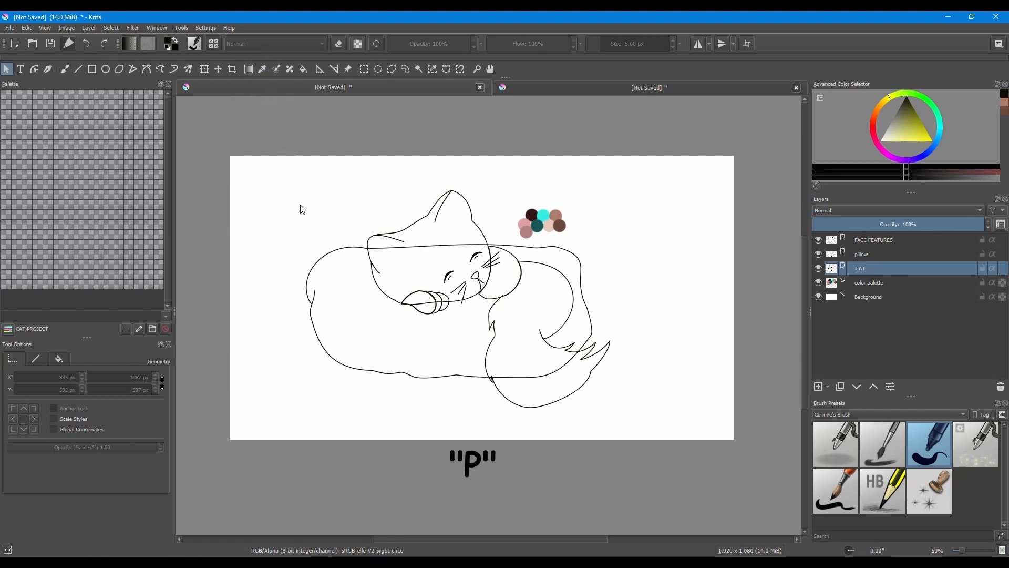
Sample the lowest, dusty pink dot on the canvas and add it to the CAT PROJECT palette with the name PINK.
{"action": "key", "text": "p"}
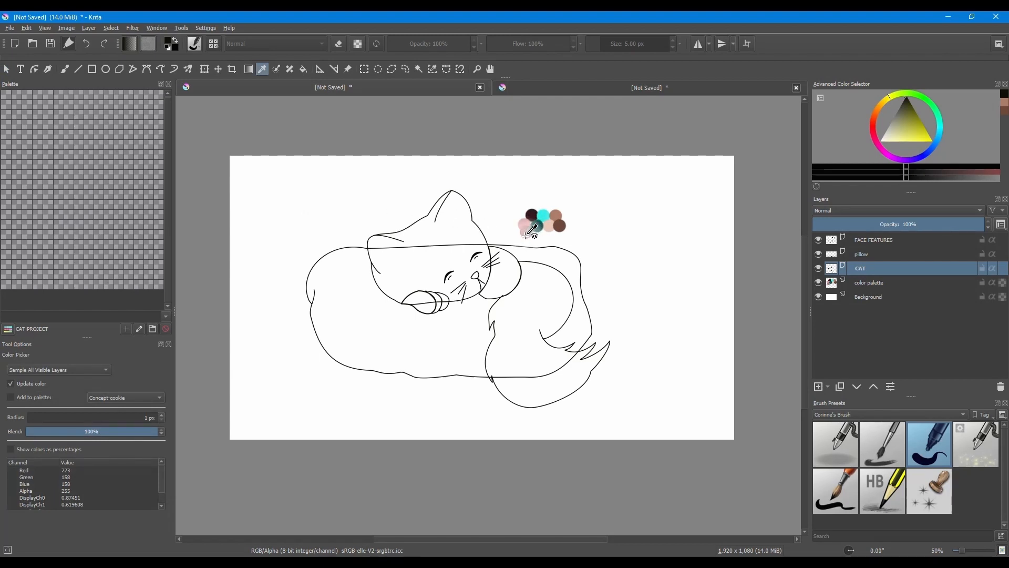
{"action": "left_click", "coordinate": [526, 235]}
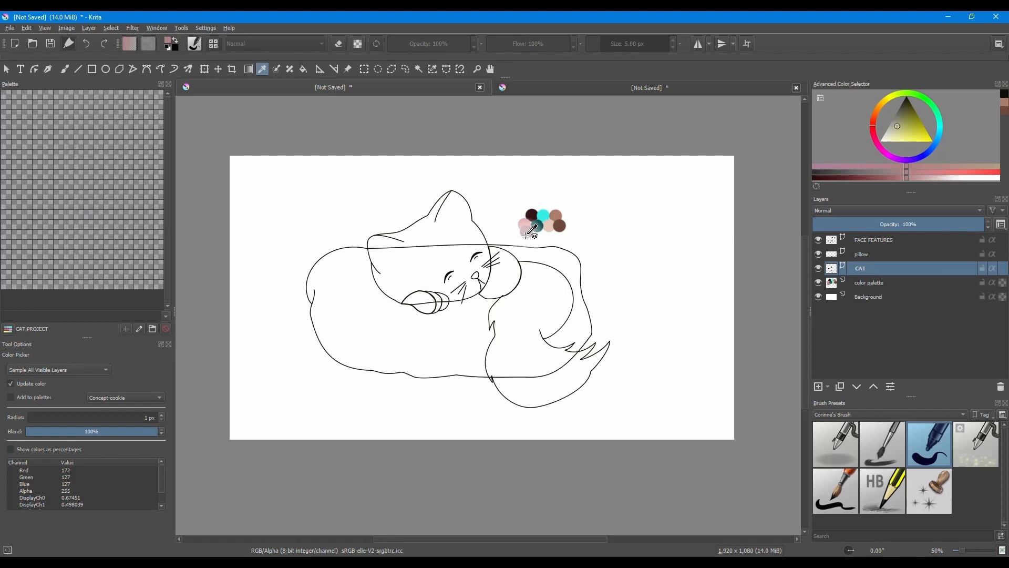
{"action": "left_click", "coordinate": [126, 330]}
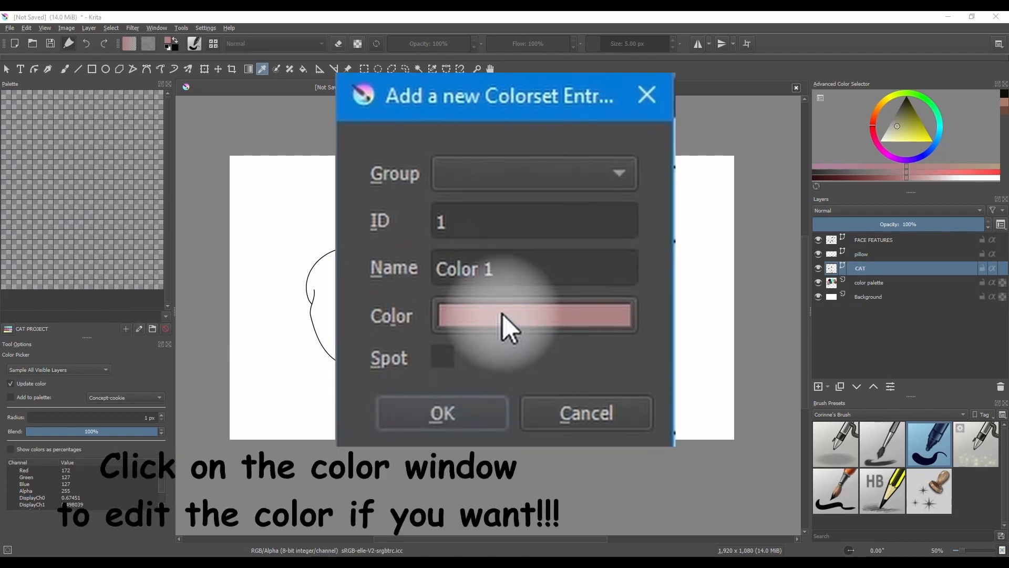
{"action": "left_click_drag", "start_coordinate": [513, 268], "coordinate": [411, 273]}
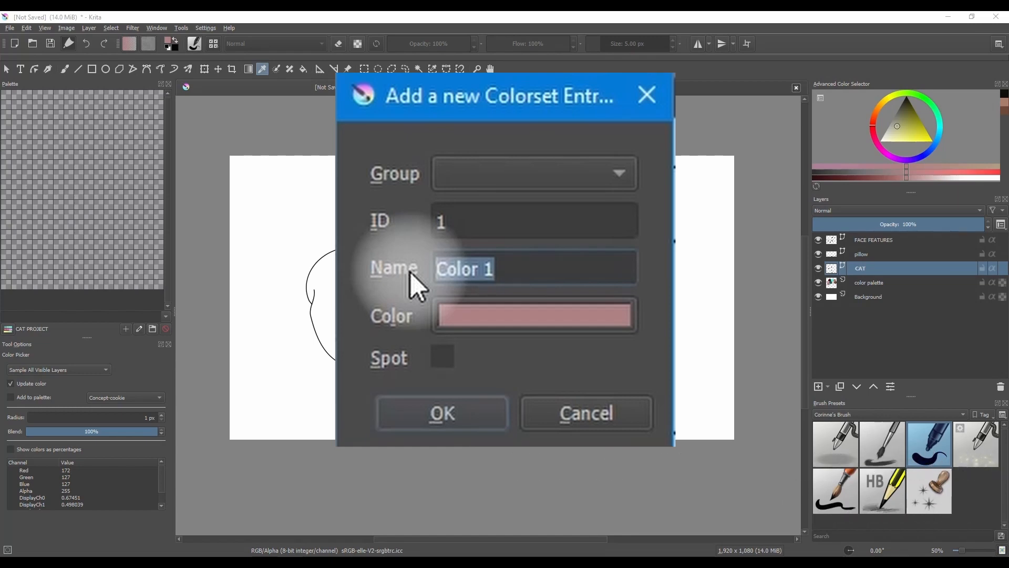
{"action": "type", "text": "Pi"}
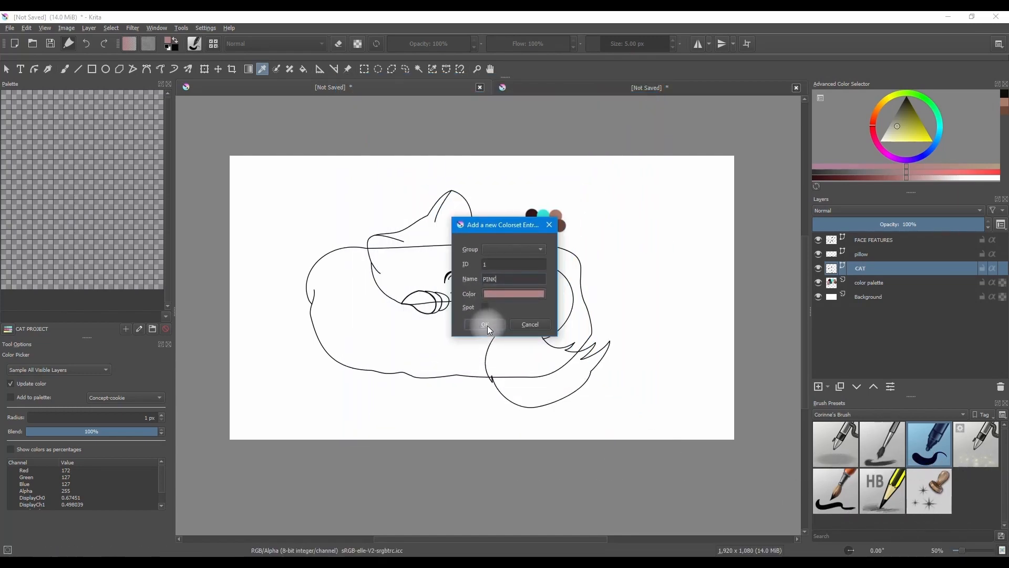
{"action": "left_click", "coordinate": [486, 325]}
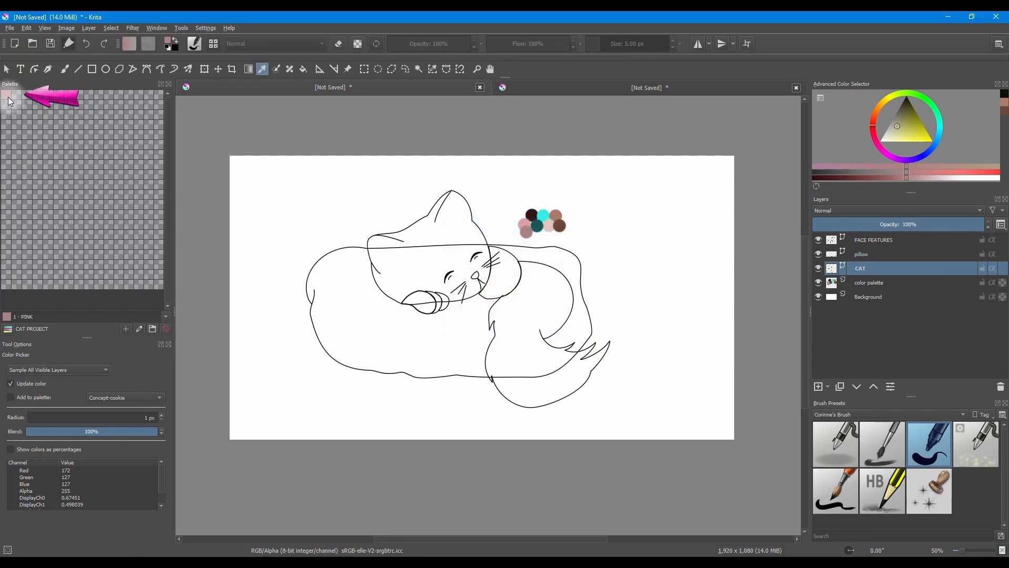
{"action": "mouse_move", "coordinate": [9, 101]}
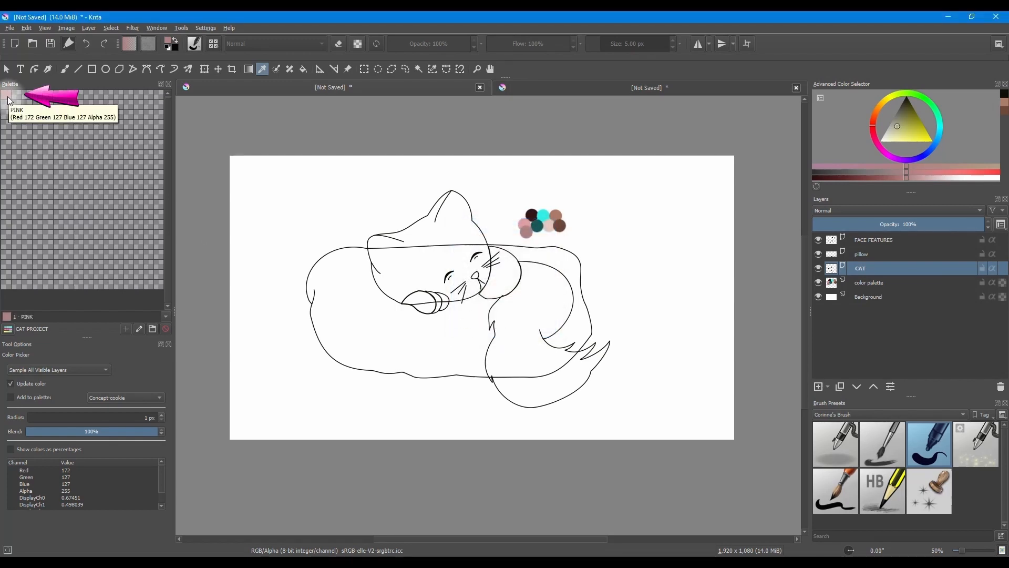
Sample the dusty pink dot again and add it to the palette as a second colour with the default name.
{"action": "left_click", "coordinate": [527, 232]}
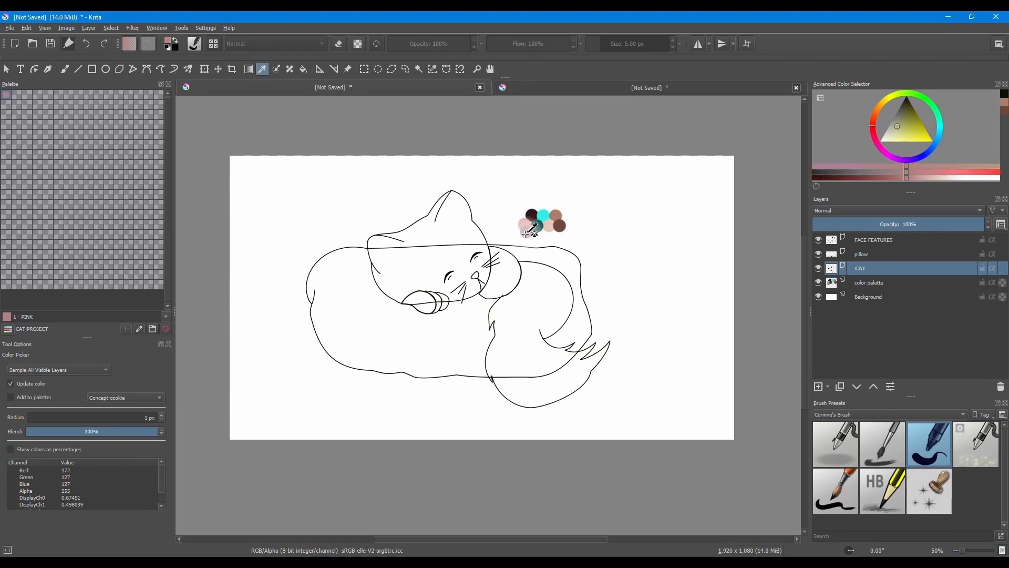
{"action": "left_click", "coordinate": [125, 330]}
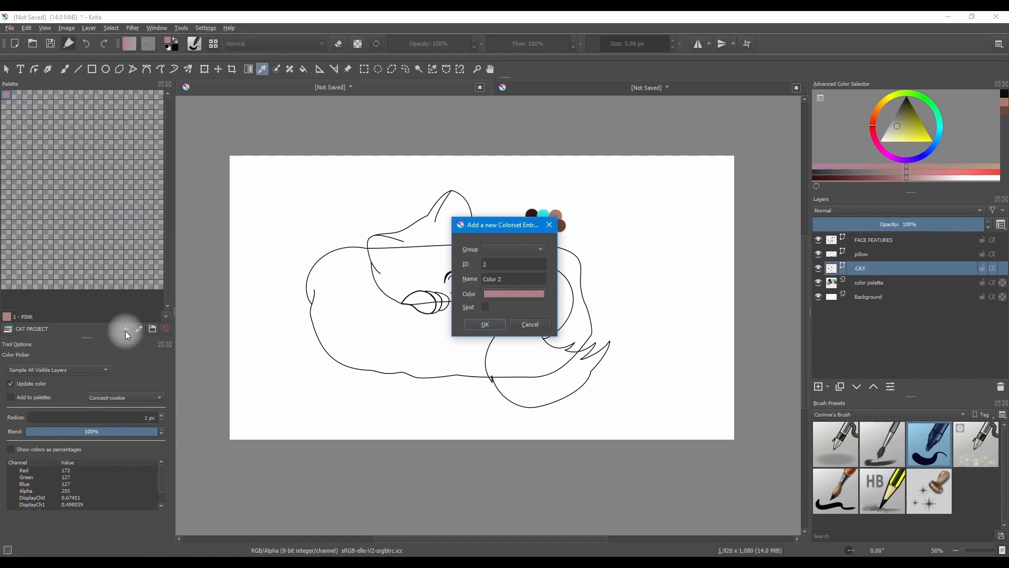
{"action": "left_click", "coordinate": [485, 324]}
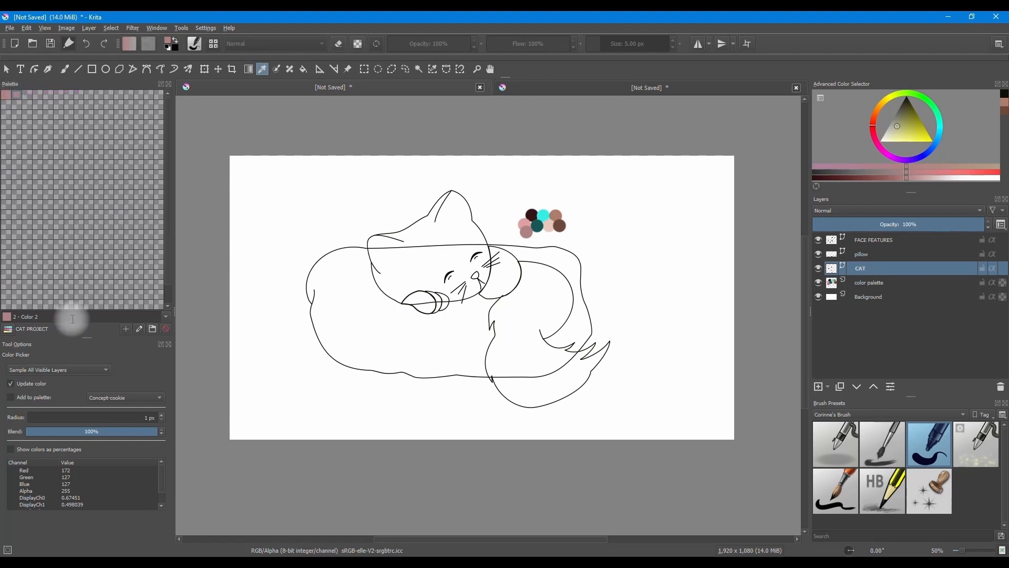
Rename the second palette colour as DARKER PINK.
{"action": "left_click", "coordinate": [138, 331]}
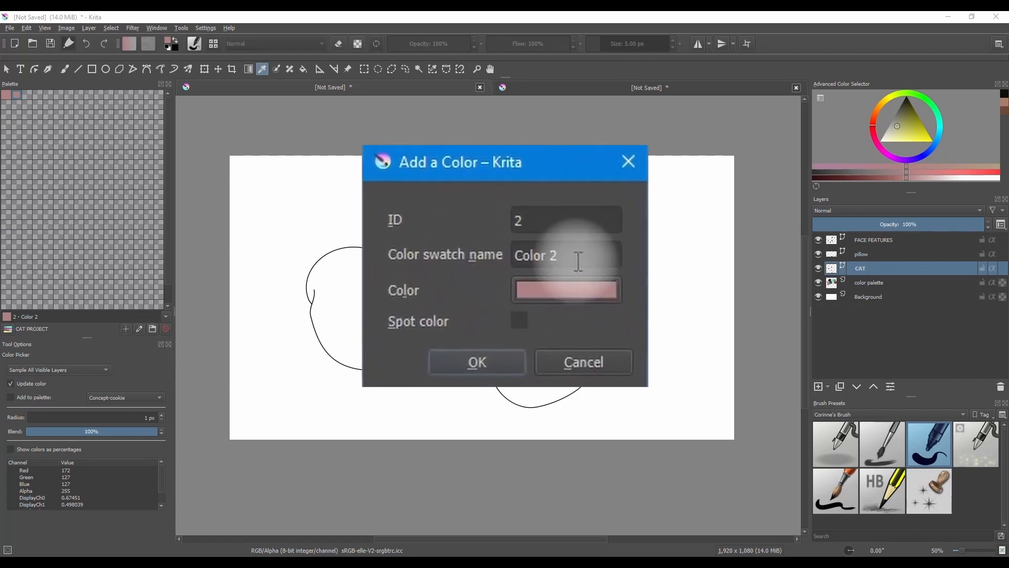
{"action": "left_click_drag", "start_coordinate": [565, 250], "coordinate": [484, 237]}
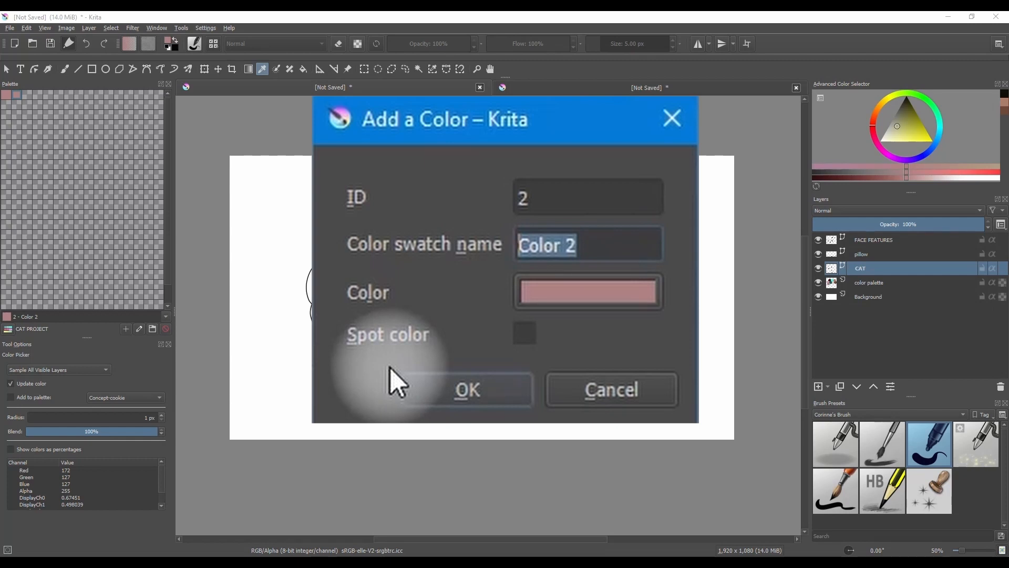
{"action": "type", "text": "D"}
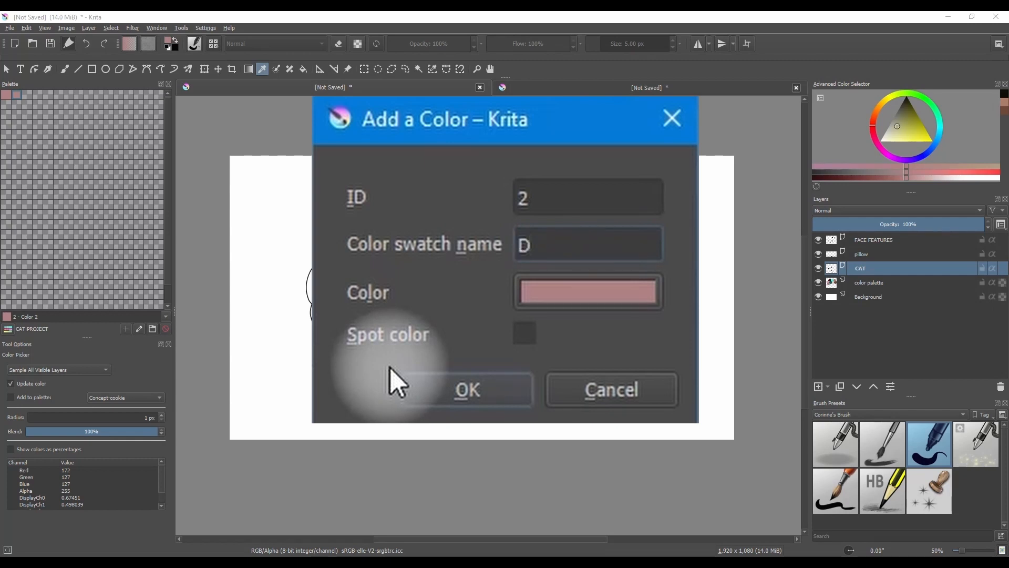
{"action": "type", "text": "ARKER PINK"}
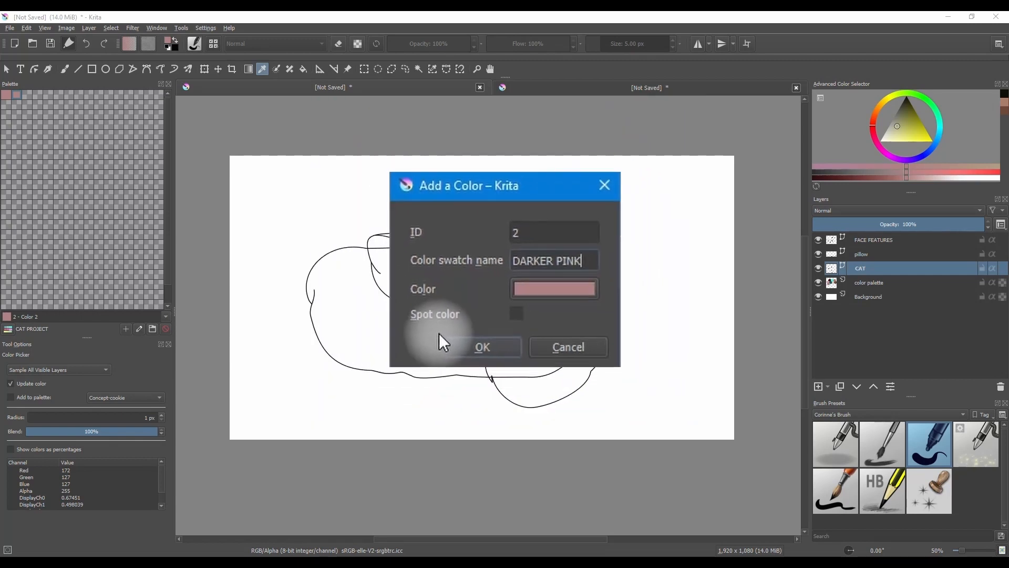
{"action": "left_click", "coordinate": [489, 316]}
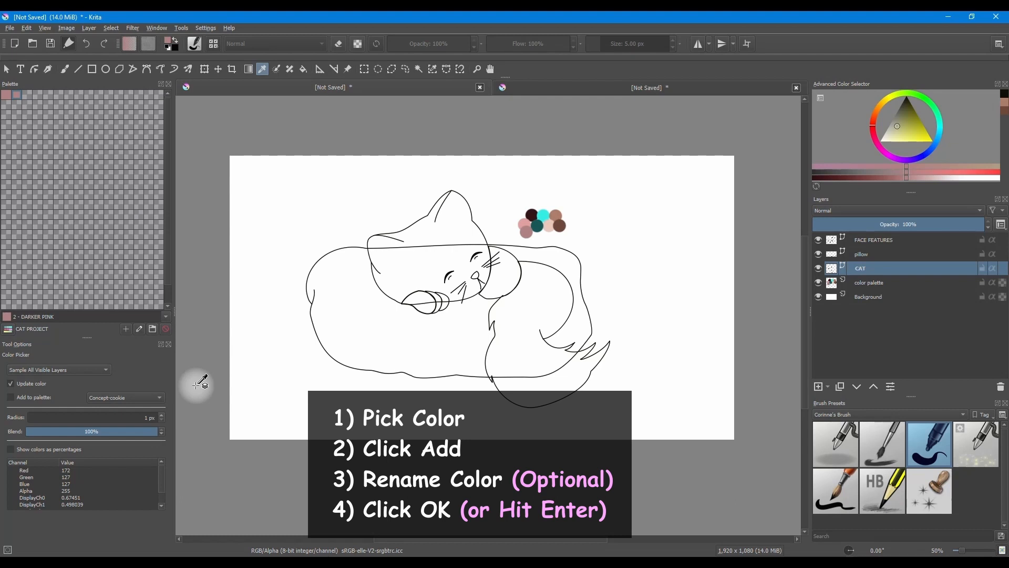
Sample the dark teal dot and the near-black brown dot, adding each to the CAT PROJECT palette with its default name.
{"action": "left_click", "coordinate": [538, 225]}
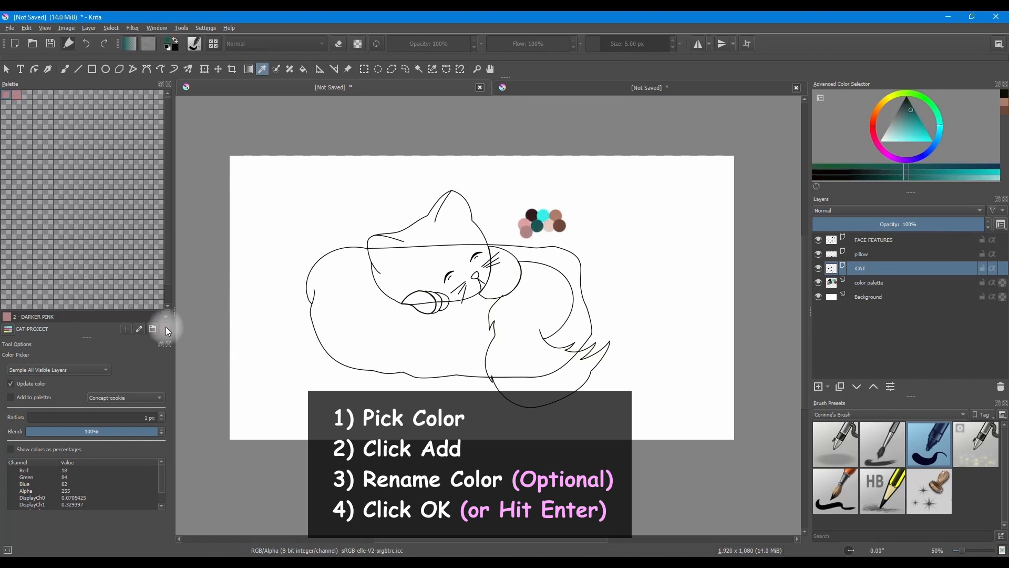
{"action": "left_click", "coordinate": [125, 329]}
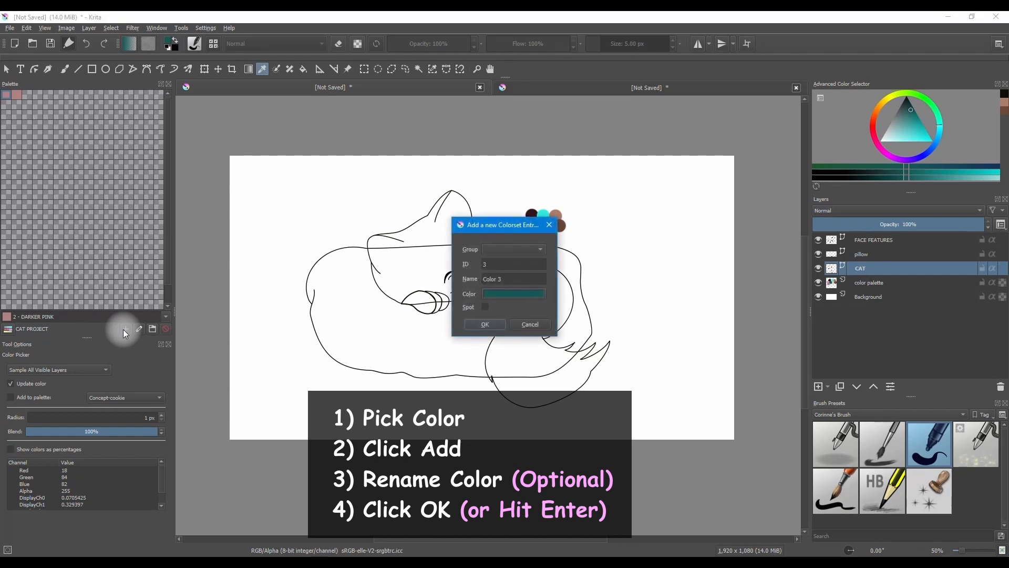
{"action": "left_click", "coordinate": [473, 323]}
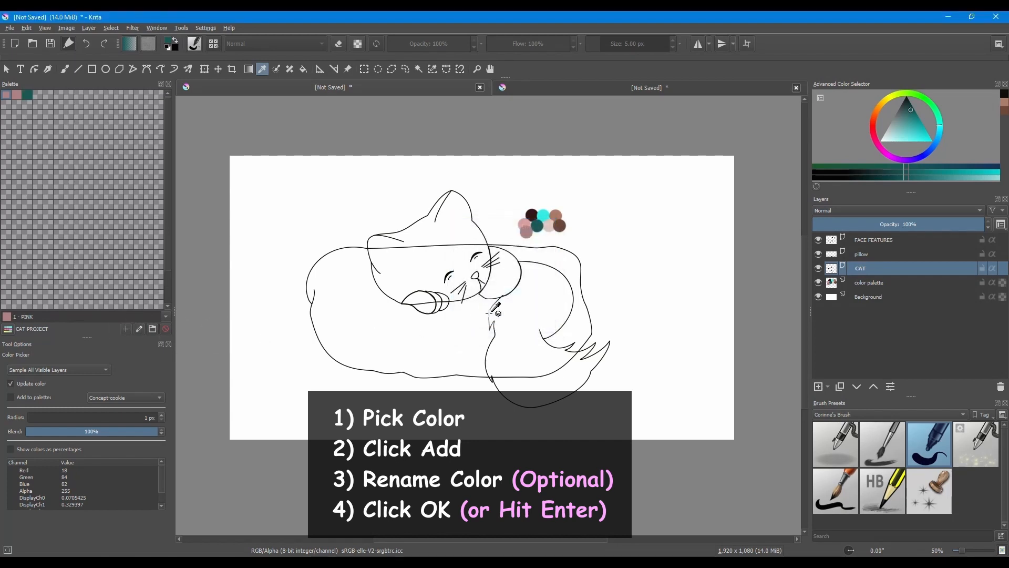
{"action": "left_click", "coordinate": [532, 213]}
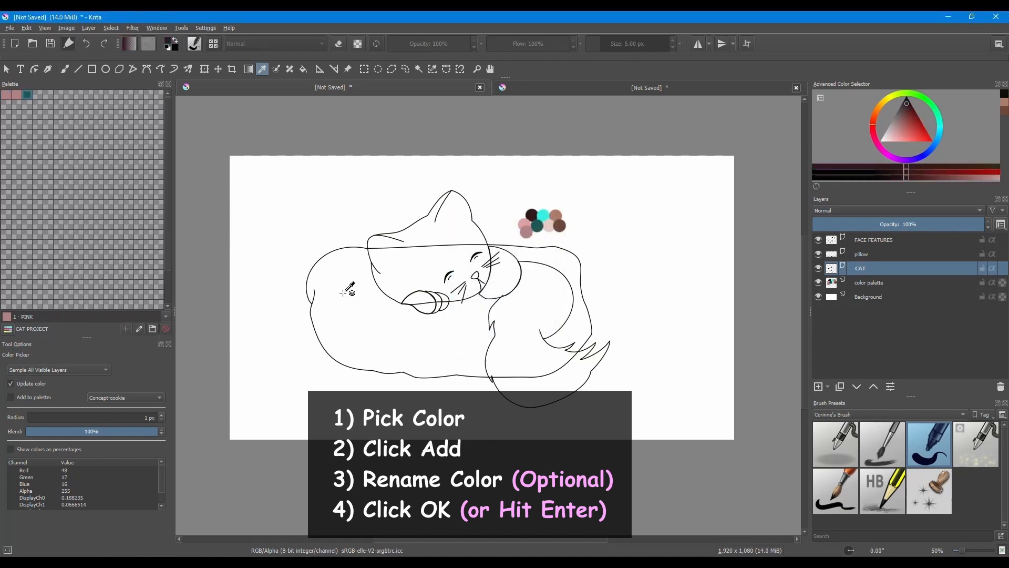
{"action": "left_click", "coordinate": [122, 328]}
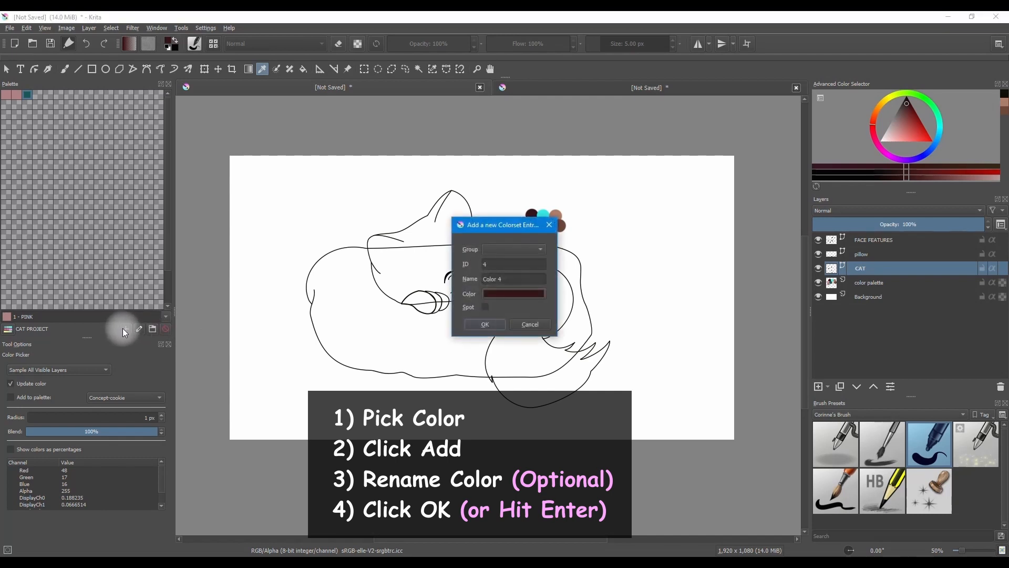
{"action": "left_click", "coordinate": [475, 323]}
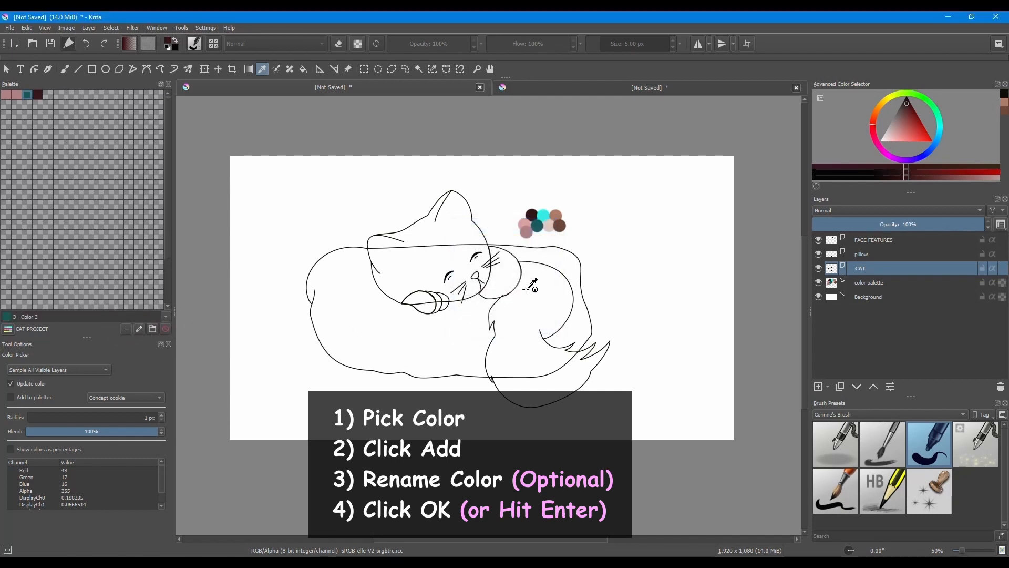
Sample the pale peach dot and the bright turquoise dot, adding each to the palette with its default name.
{"action": "left_click", "coordinate": [549, 227]}
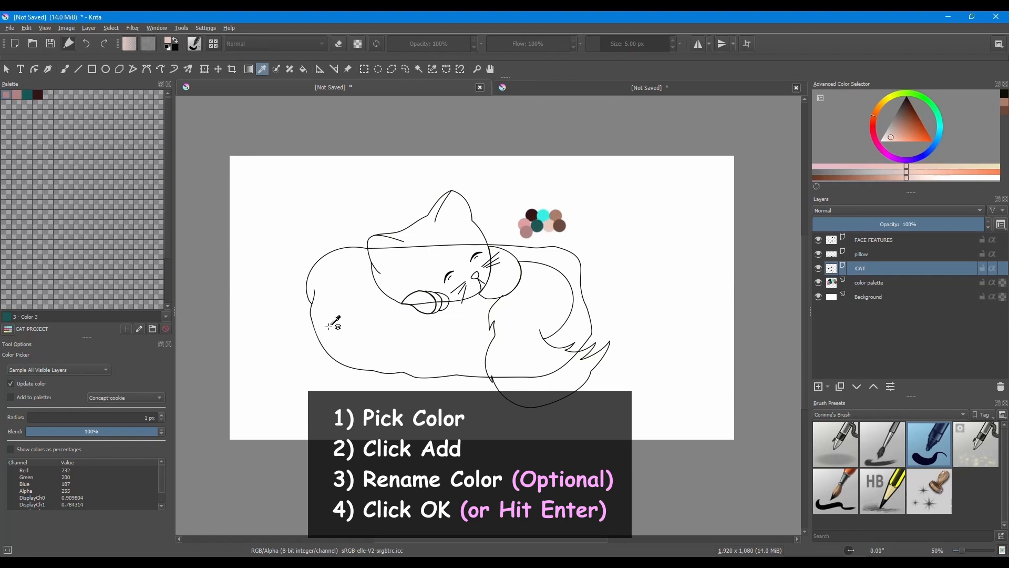
{"action": "left_click", "coordinate": [122, 328]}
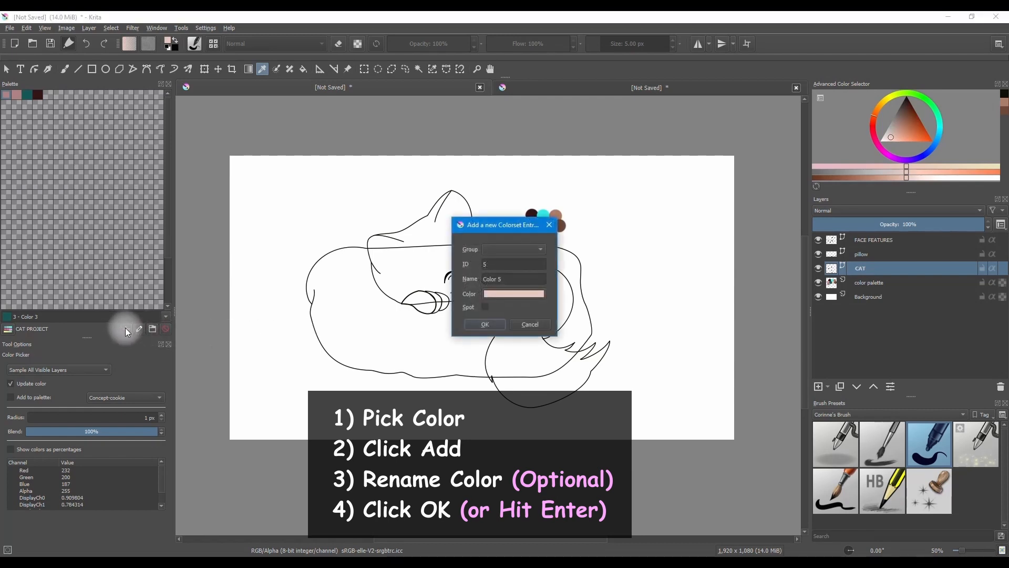
{"action": "left_click", "coordinate": [473, 324]}
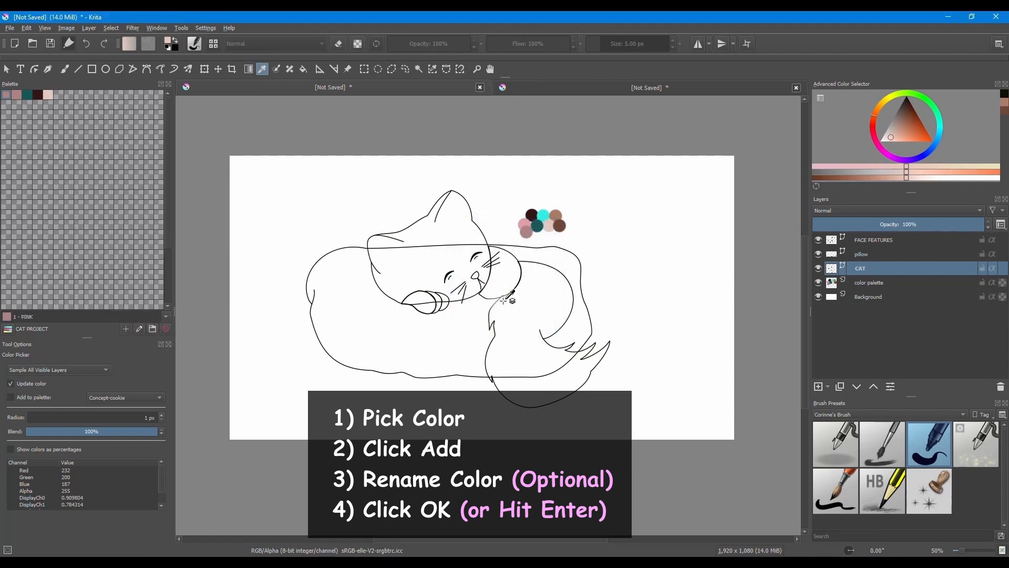
{"action": "left_click", "coordinate": [544, 214]}
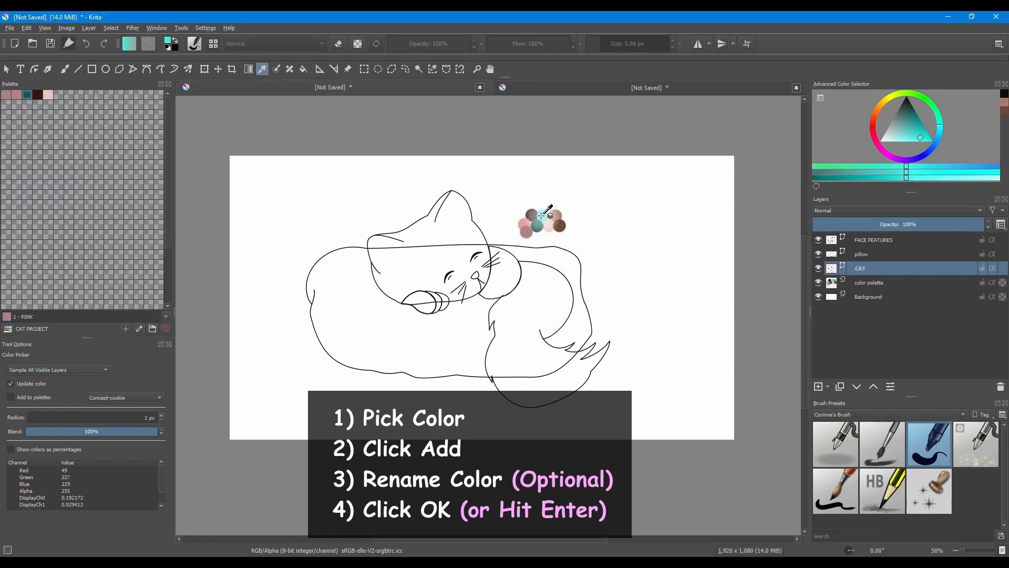
{"action": "left_click", "coordinate": [126, 329]}
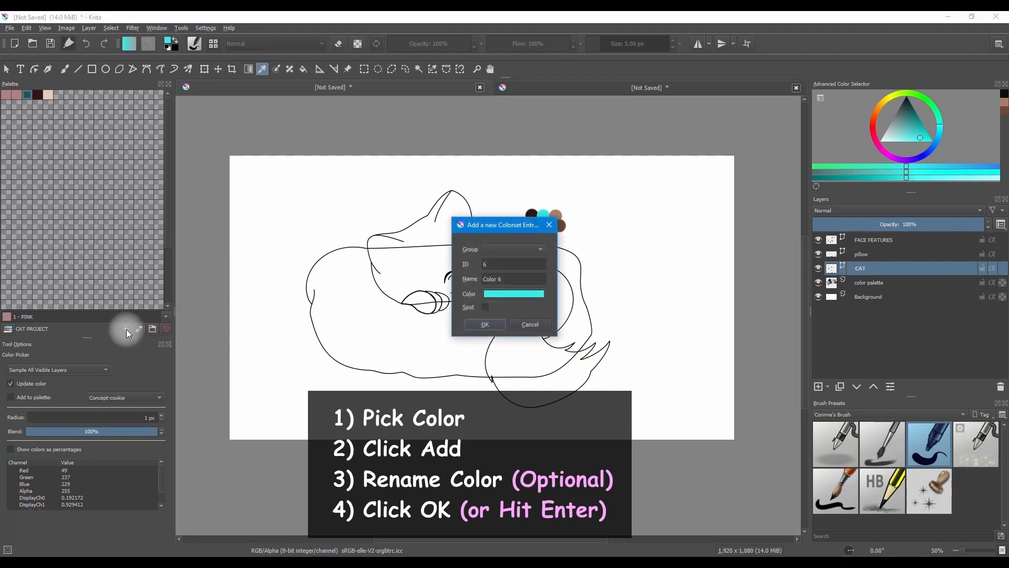
{"action": "left_click", "coordinate": [476, 324]}
Sample the medium brown dot and the lighter tan dot, adding each to the palette with its default name.
{"action": "left_click", "coordinate": [560, 225]}
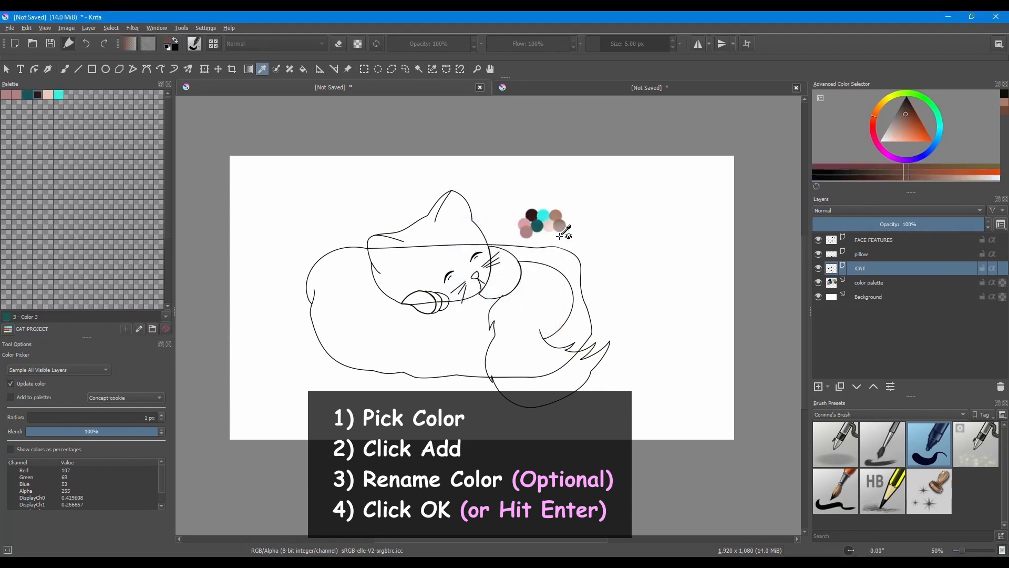
{"action": "left_click", "coordinate": [126, 329]}
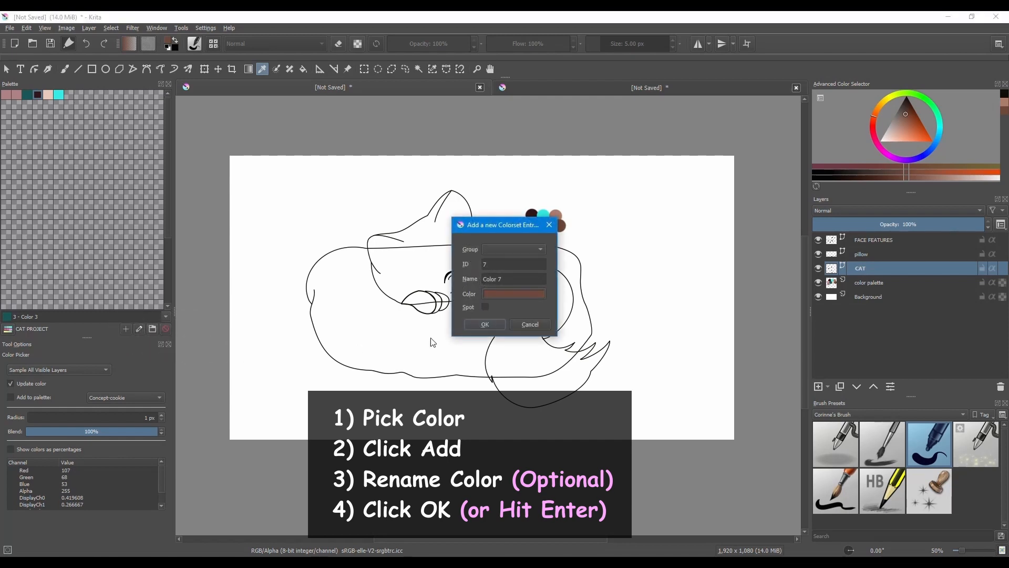
{"action": "left_click", "coordinate": [491, 323]}
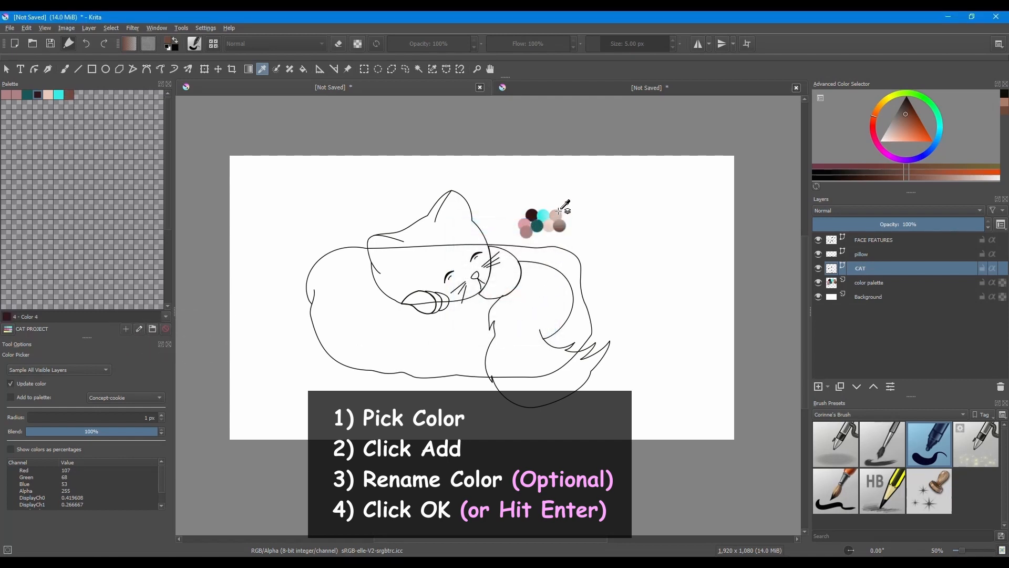
{"action": "left_click", "coordinate": [556, 214]}
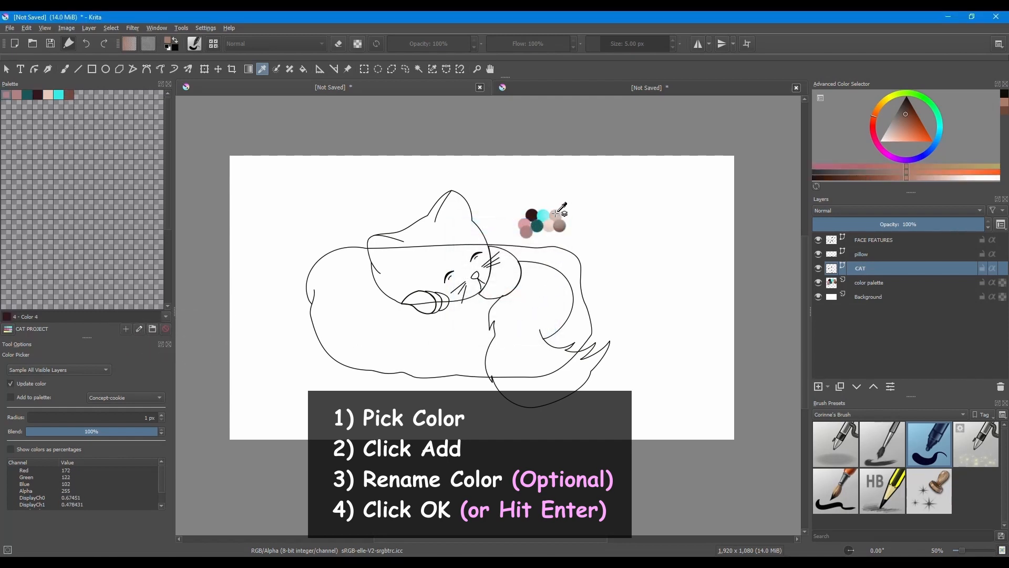
{"action": "left_click", "coordinate": [125, 329]}
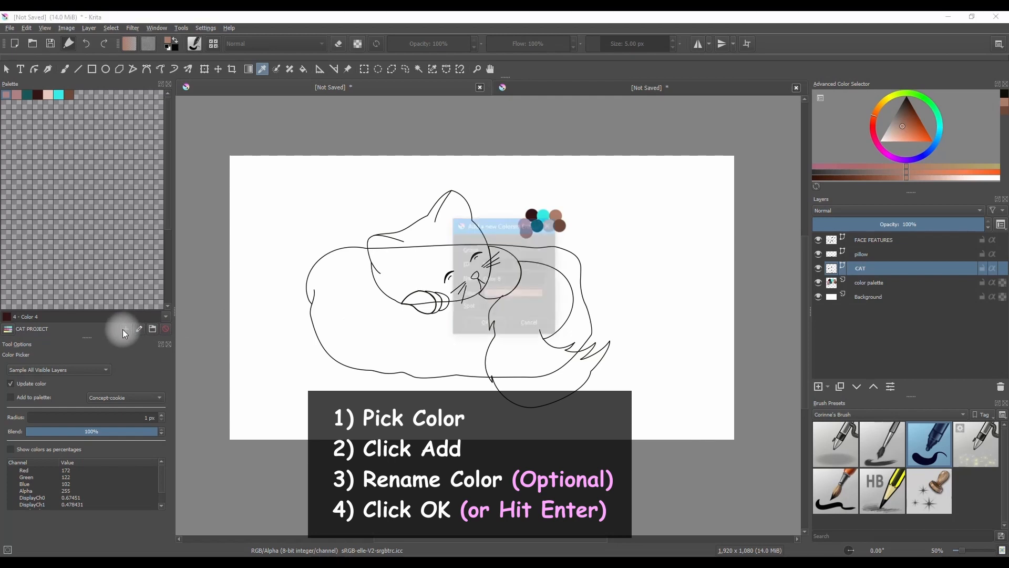
{"action": "left_click", "coordinate": [486, 320]}
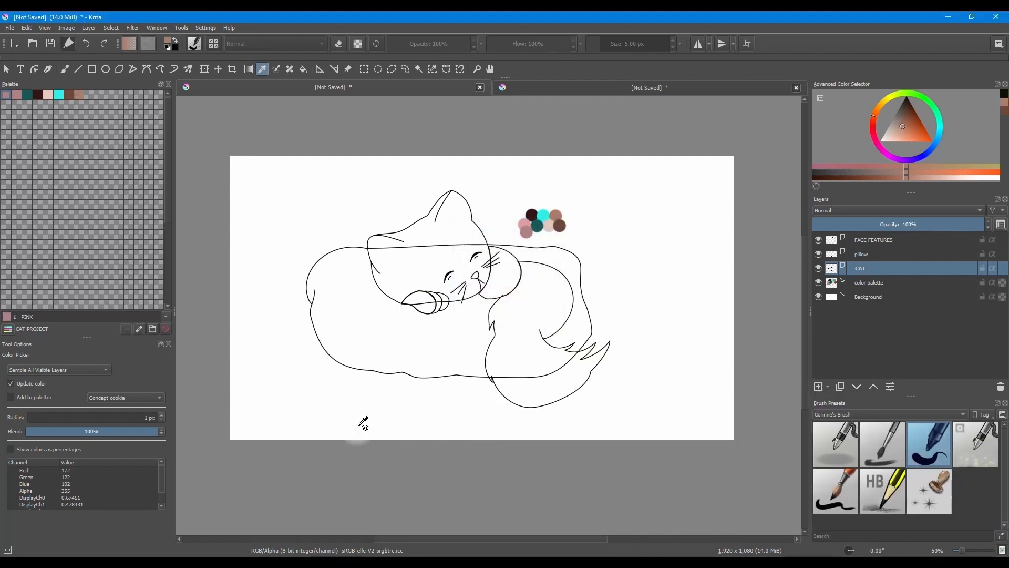
Hide the color palette layer and reorder the swatches, placing tan and peach before brown and the first pink between brown and turquoise.
{"action": "left_click", "coordinate": [818, 283]}
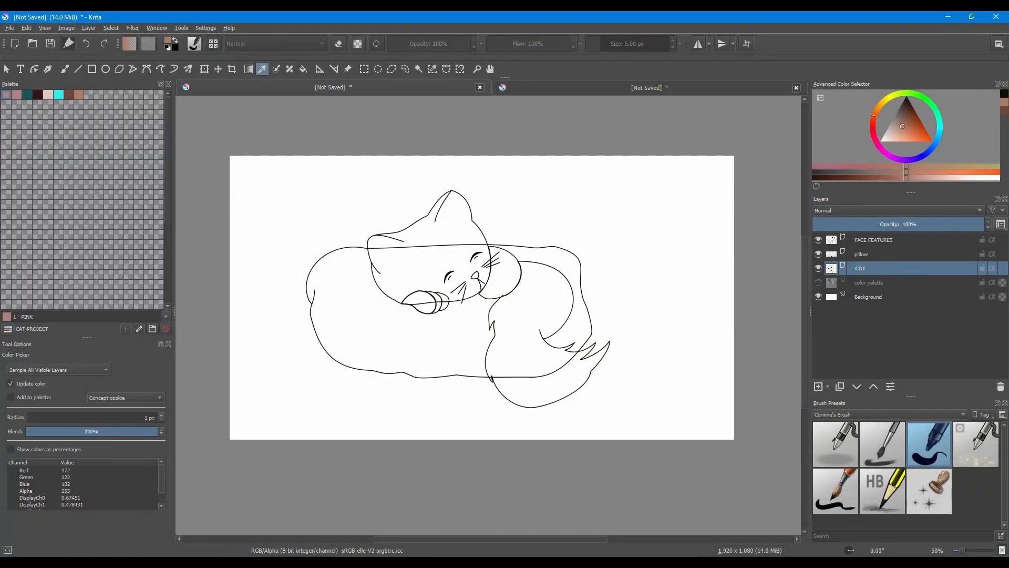
{"action": "left_click_drag", "start_coordinate": [47, 94], "coordinate": [79, 136]}
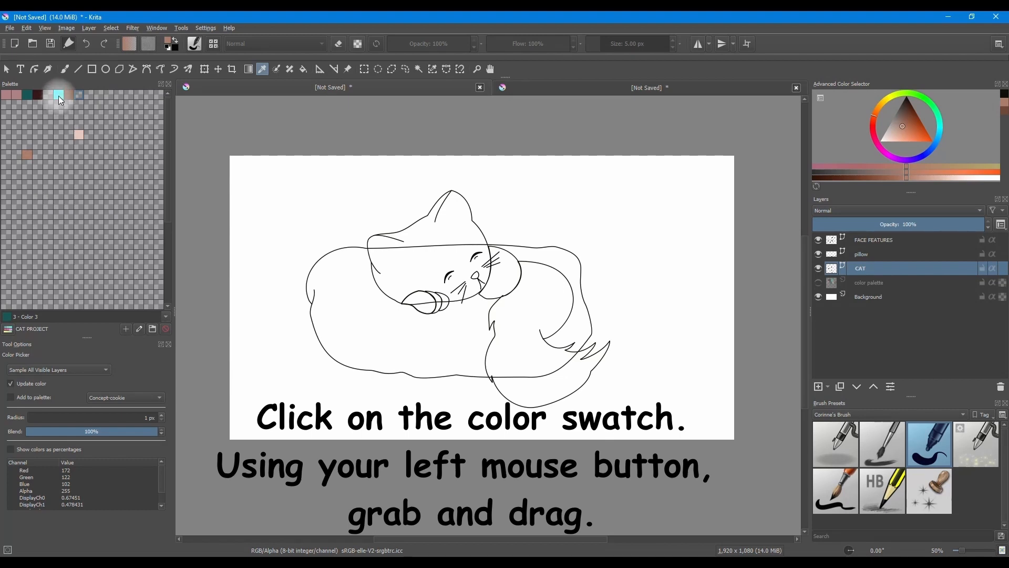
{"action": "left_click_drag", "start_coordinate": [99, 109], "coordinate": [109, 113]}
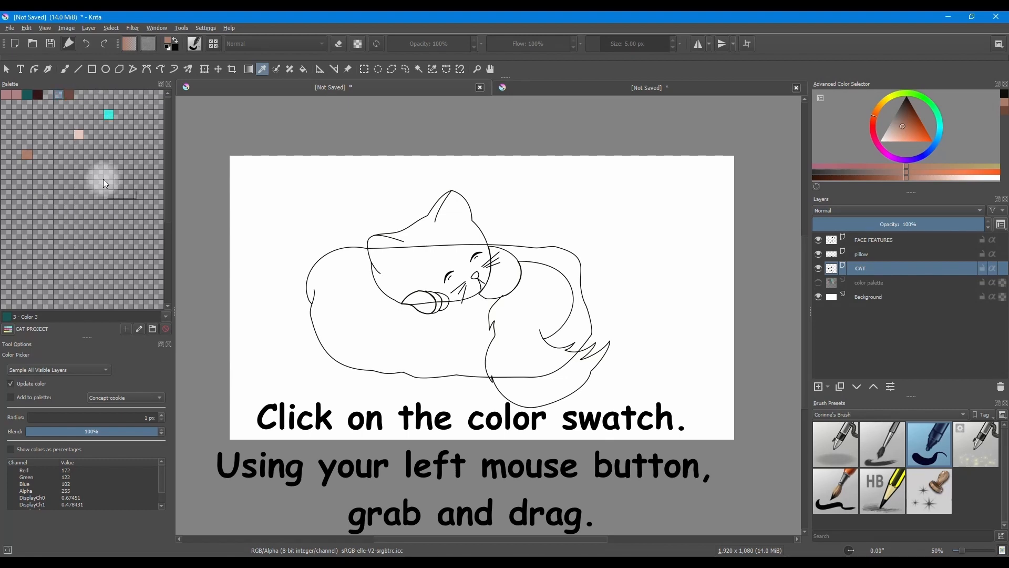
{"action": "left_click", "coordinate": [111, 113]}
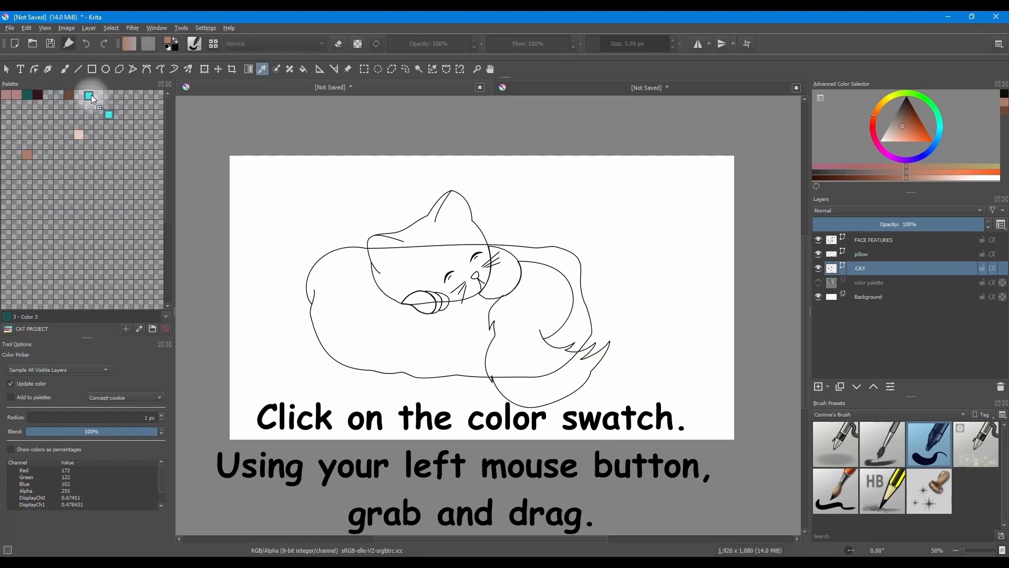
{"action": "left_click_drag", "start_coordinate": [63, 107], "coordinate": [57, 95]}
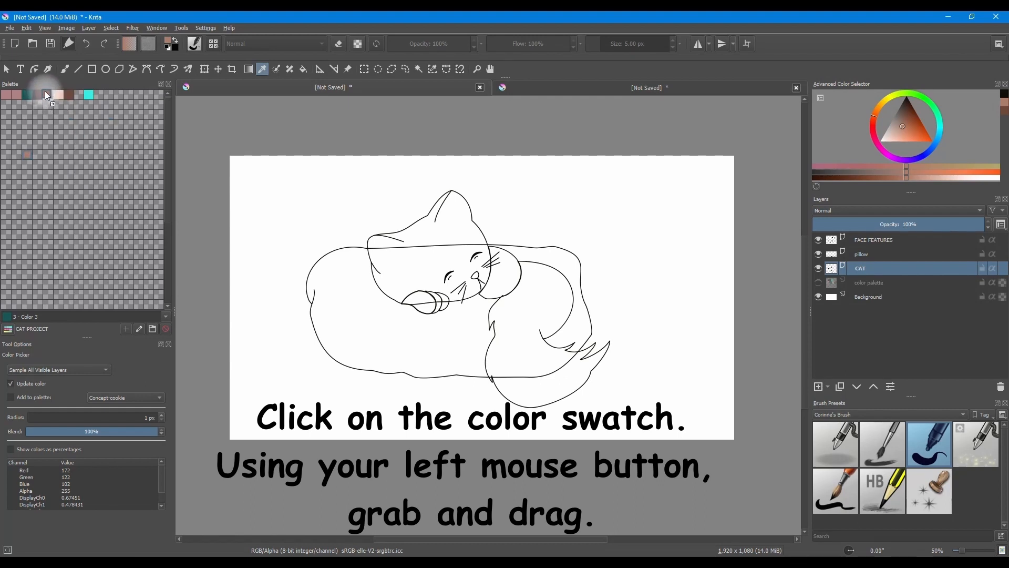
{"action": "left_click_drag", "start_coordinate": [8, 93], "coordinate": [55, 103]}
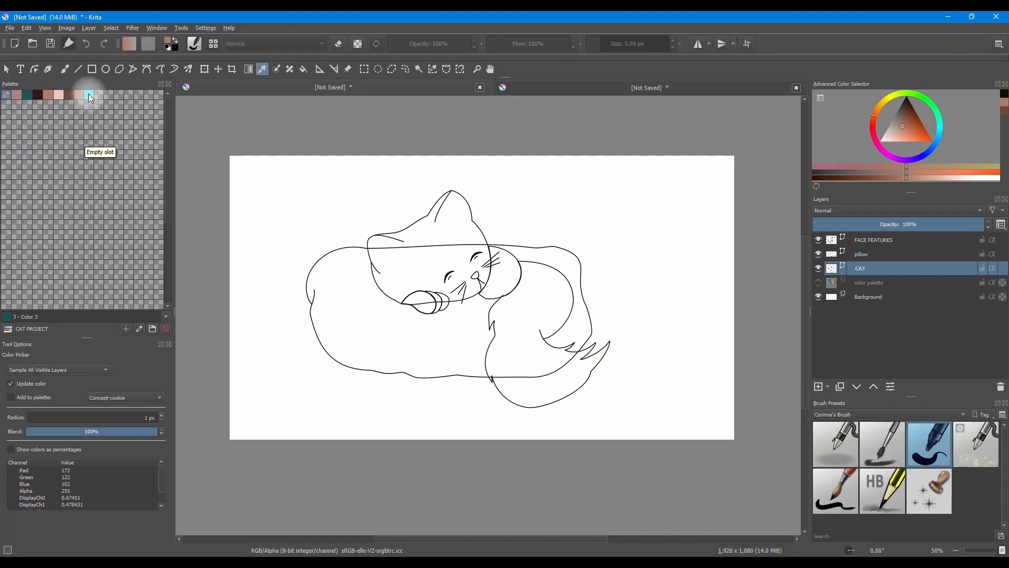
Delete the turquoise swatch from the CAT PROJECT palette.
{"action": "left_click_drag", "start_coordinate": [88, 93], "coordinate": [89, 93]}
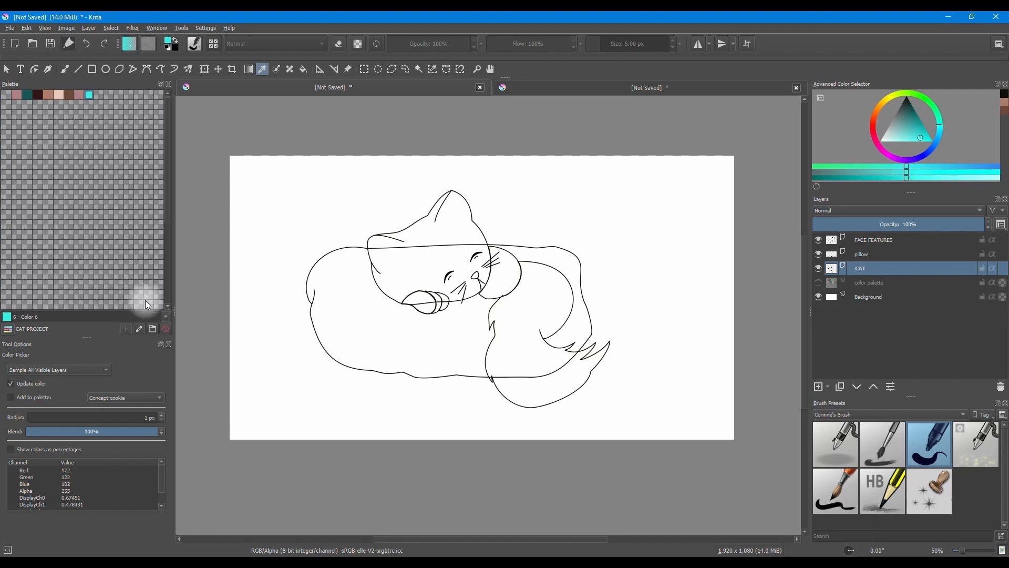
{"action": "left_click", "coordinate": [165, 329]}
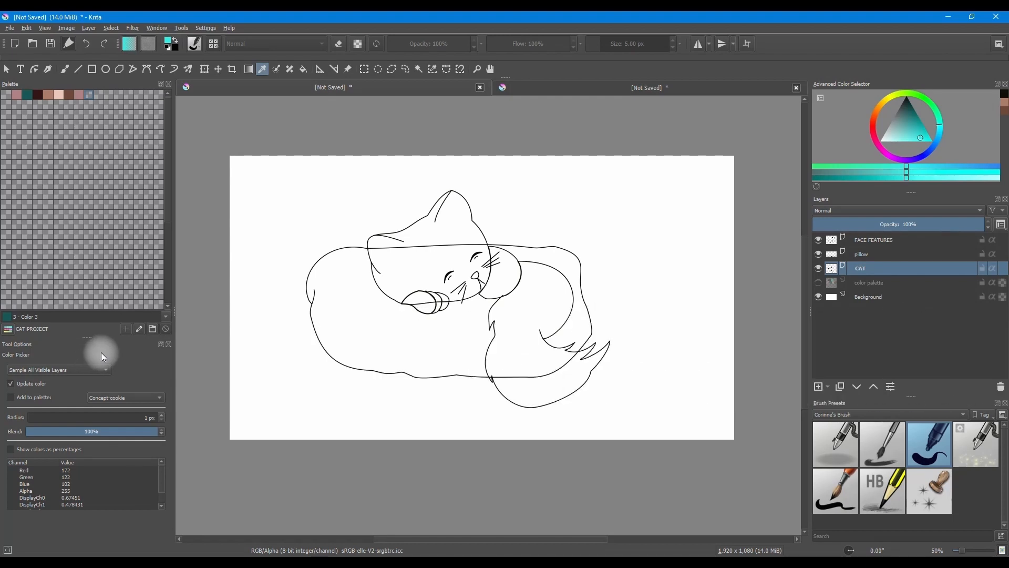
Show the color palette layer, add its turquoise dot to the palette again with the default name, and hide the layer.
{"action": "left_click", "coordinate": [828, 284]}
{"action": "left_click", "coordinate": [824, 281]}
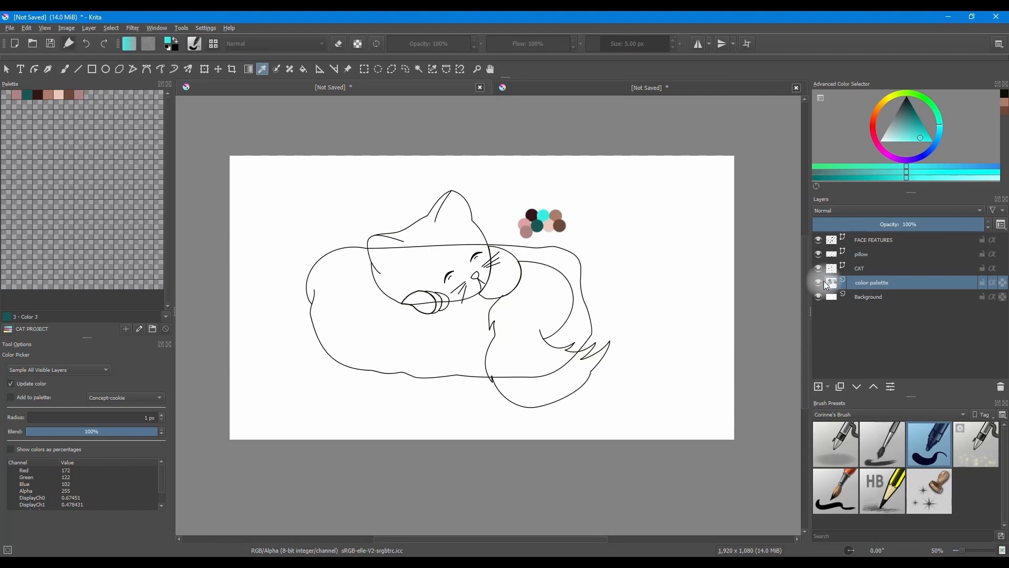
{"action": "left_click", "coordinate": [545, 216]}
{"action": "left_click", "coordinate": [126, 329]}
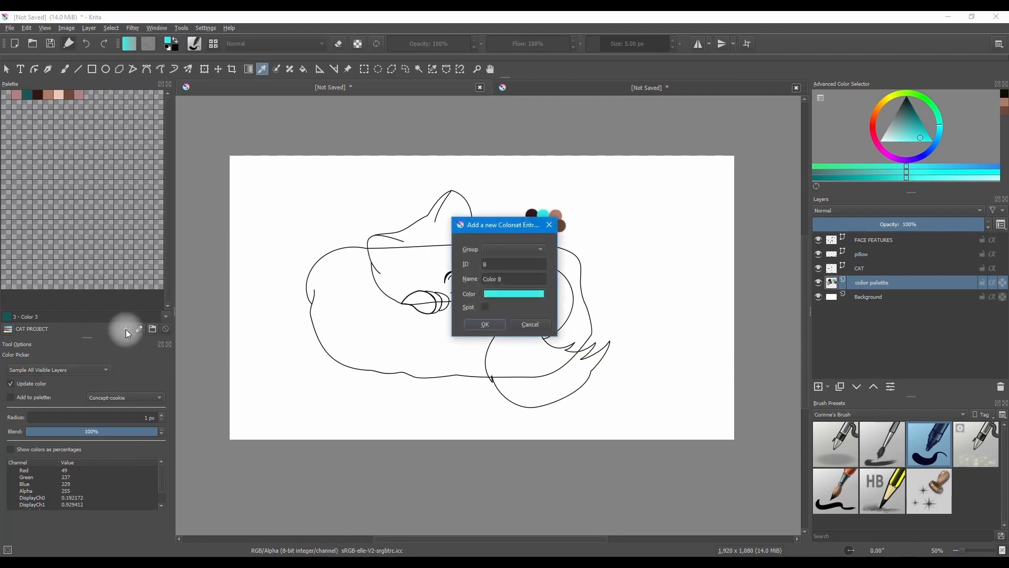
{"action": "left_click", "coordinate": [475, 325]}
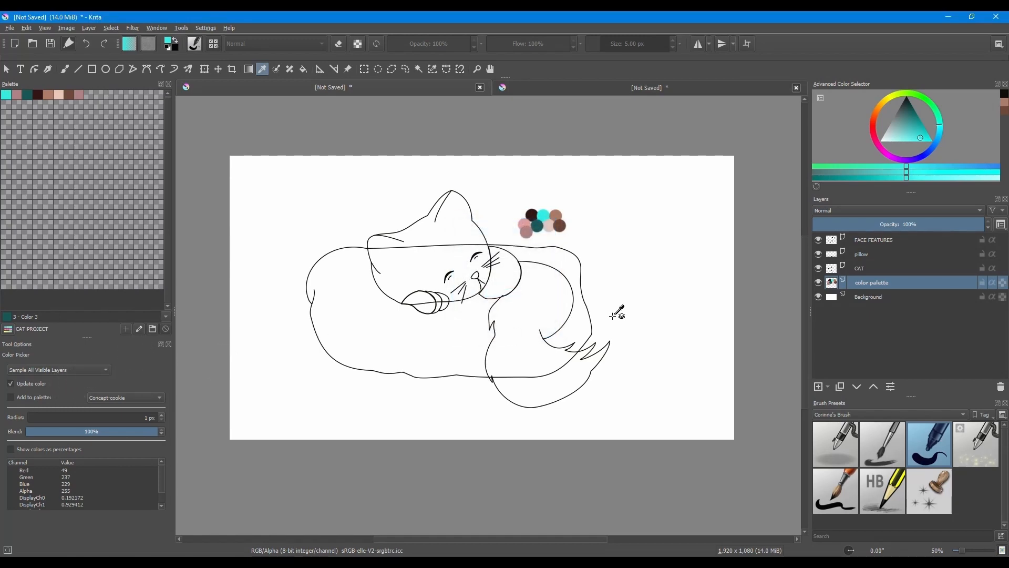
{"action": "left_click", "coordinate": [818, 283]}
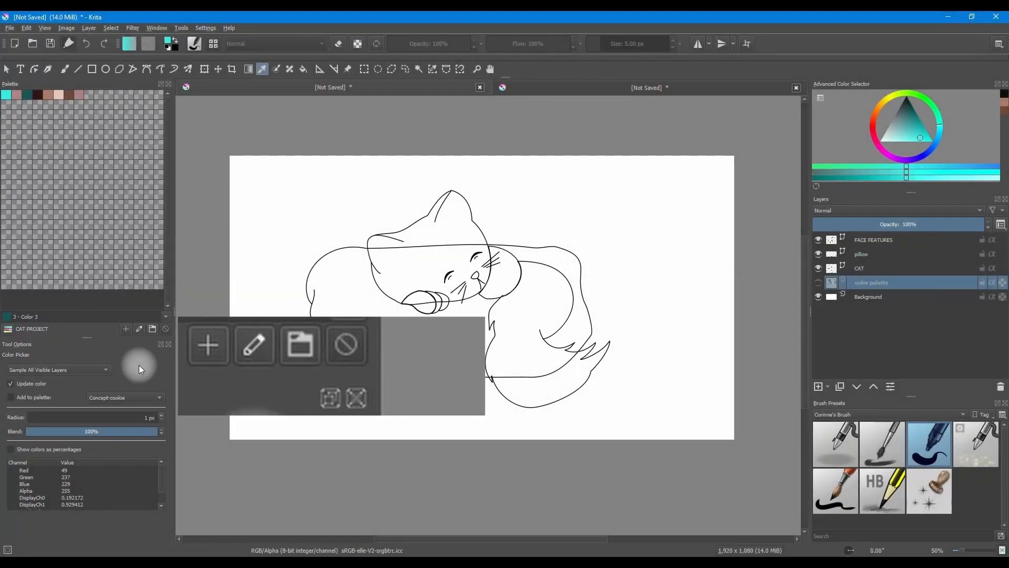
Open the CAT PROJECT palette's settings and rename the palette as CAT PALETTE.
{"action": "left_click", "coordinate": [152, 329]}
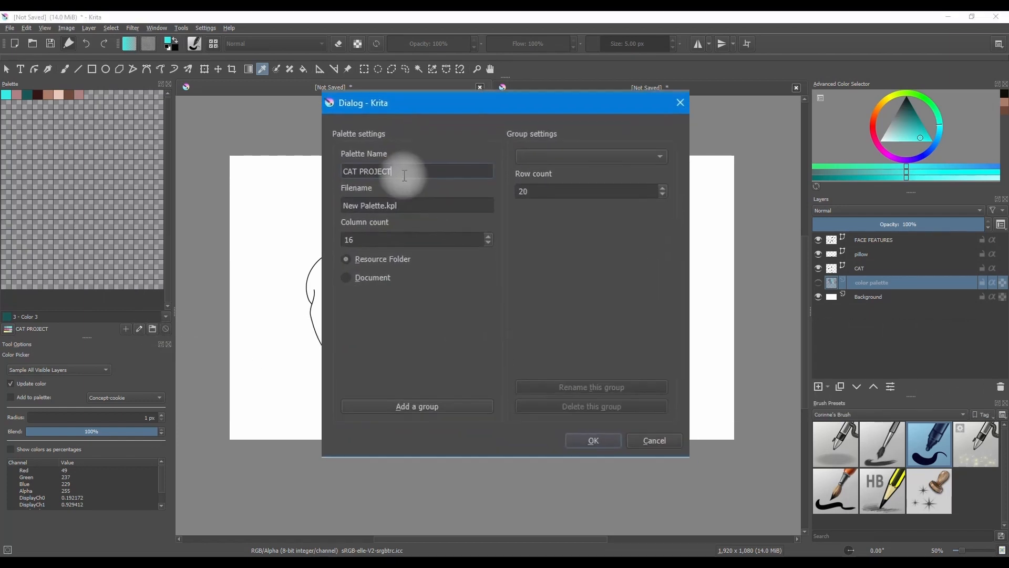
{"action": "left_click_drag", "start_coordinate": [421, 201], "coordinate": [400, 202]}
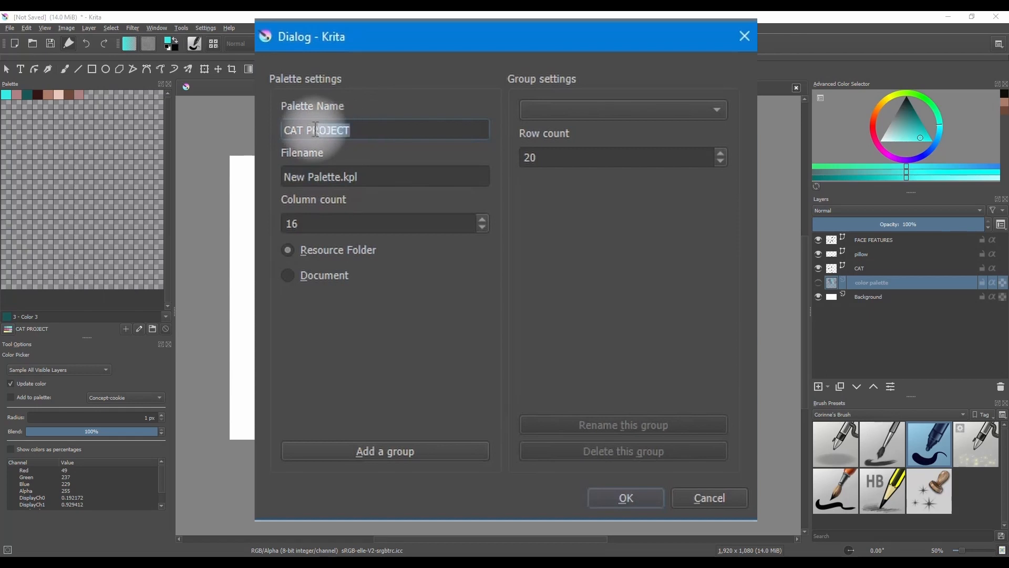
{"action": "left_click_drag", "start_coordinate": [315, 130], "coordinate": [284, 129]}
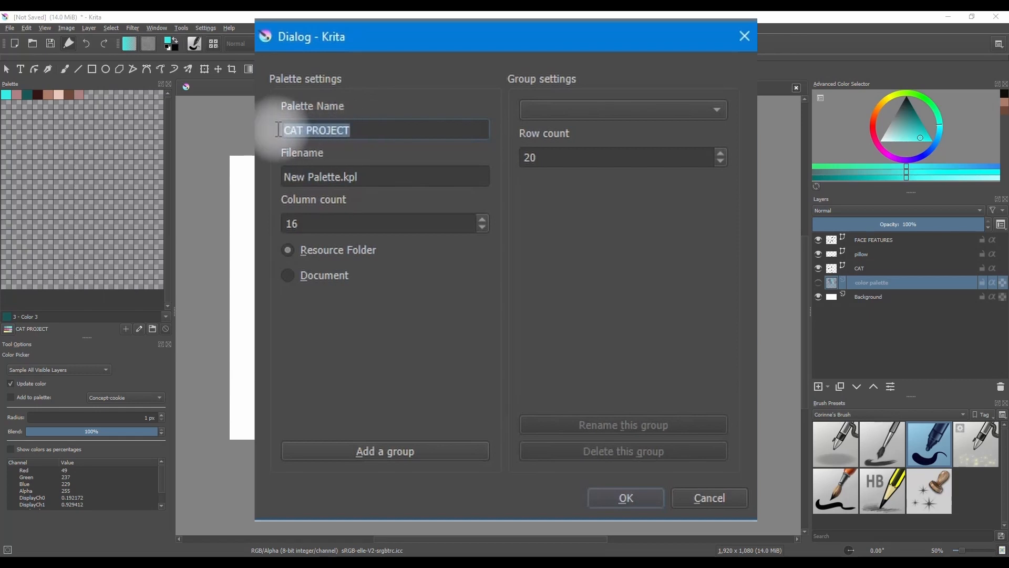
{"action": "type", "text": "cAT"}
{"action": "key", "text": "BackSpace"}
{"action": "key", "text": "BackSpace"}
{"action": "key", "text": "BackSpace"}
{"action": "type", "text": "C"}
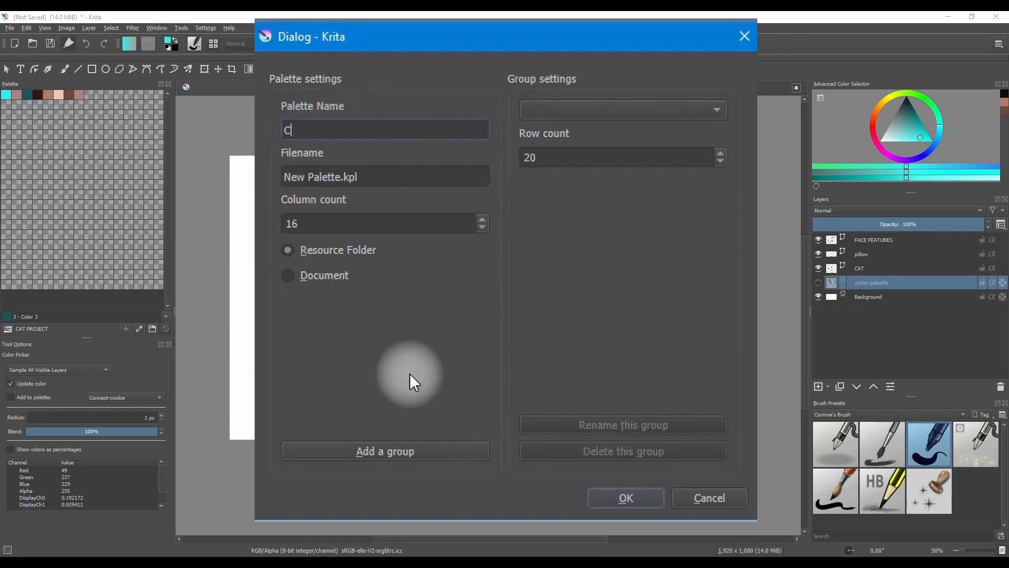
{"action": "type", "text": "AT PALETTE"}
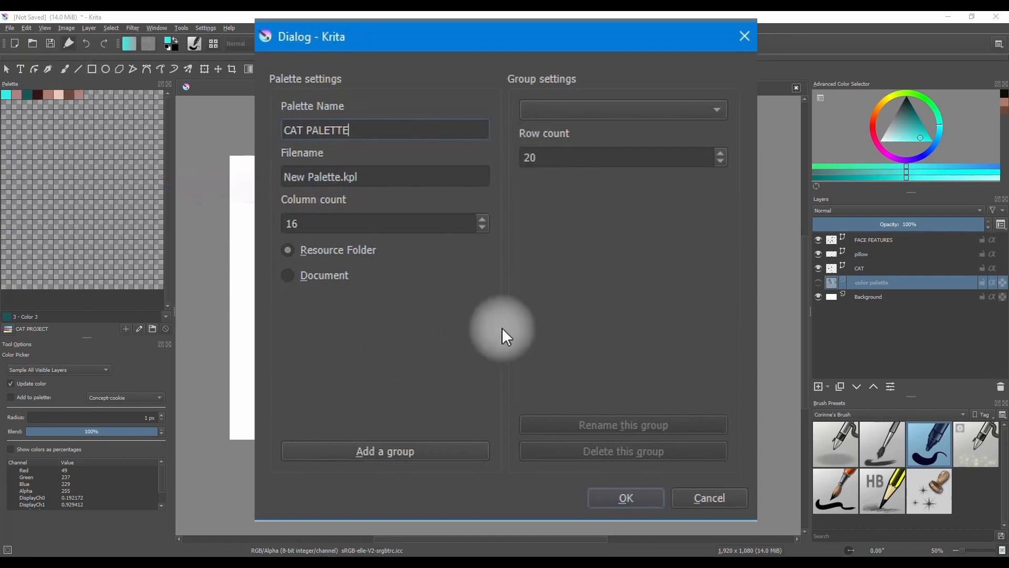
Set the palette's row count to 5 and apply the palette settings.
{"action": "double_click", "coordinate": [525, 157]}
{"action": "type", "text": "5"}
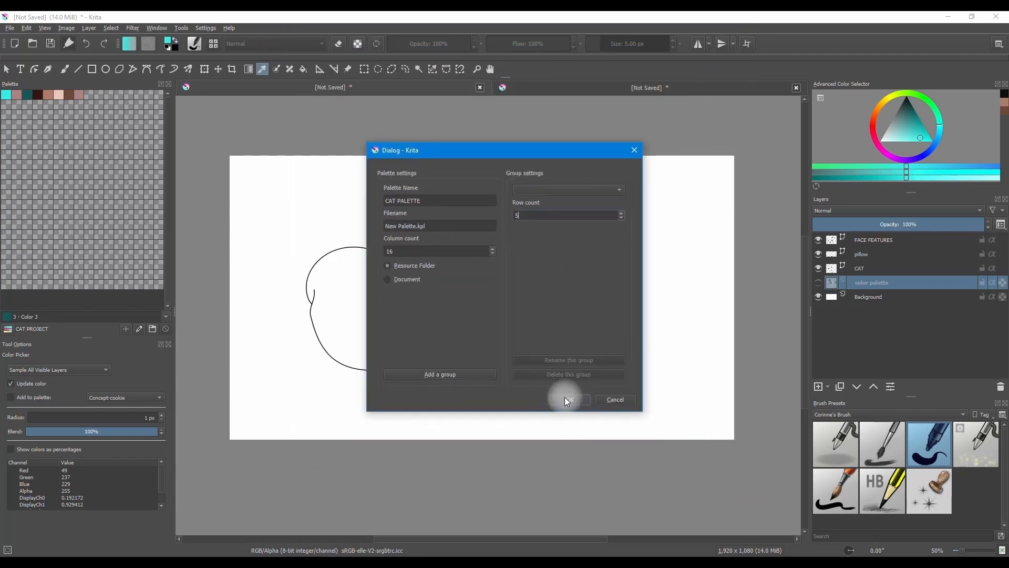
{"action": "left_click", "coordinate": [564, 398]}
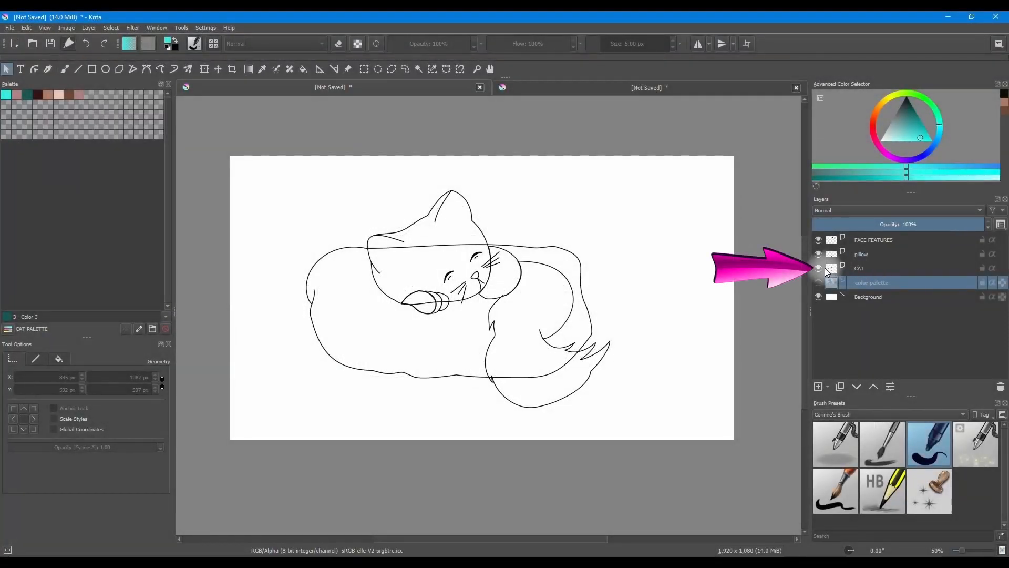
Select all the cat shapes on the CAT layer, try the peach swatch as their fill, and settle on the lighter brown swatch.
{"action": "left_click", "coordinate": [819, 269]}
{"action": "left_click", "coordinate": [819, 268]}
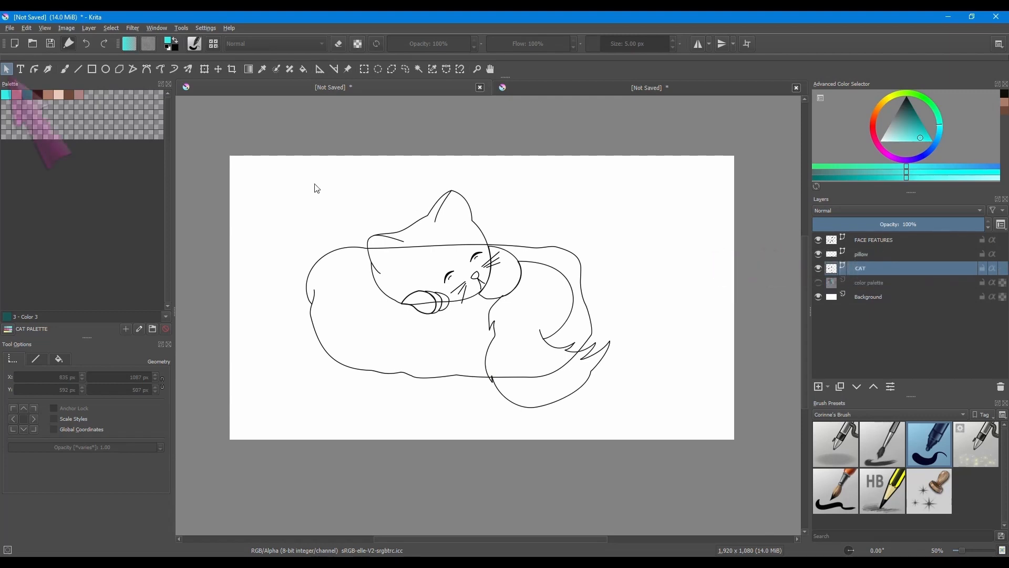
{"action": "key", "text": "p"}
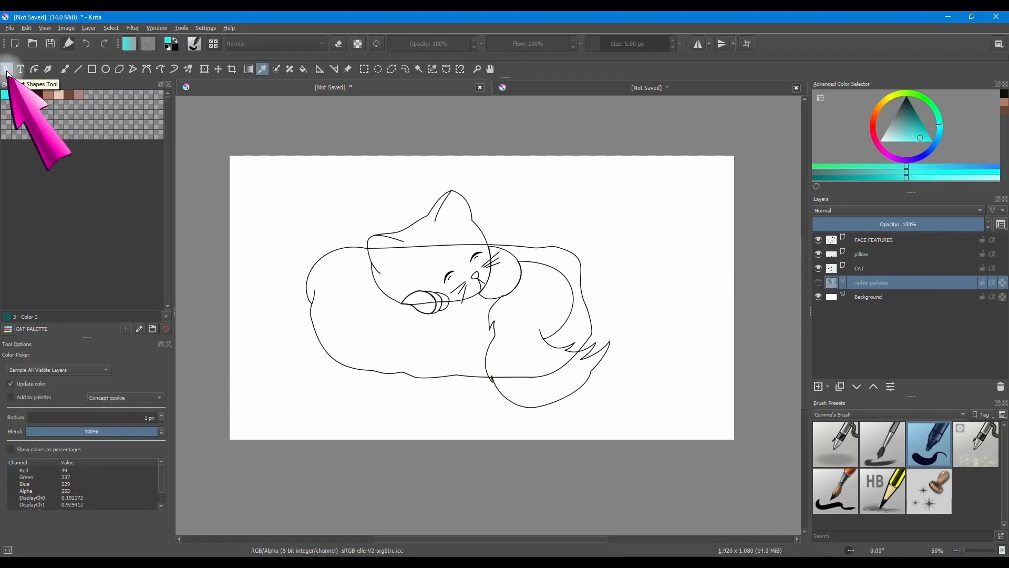
{"action": "left_click", "coordinate": [7, 71]}
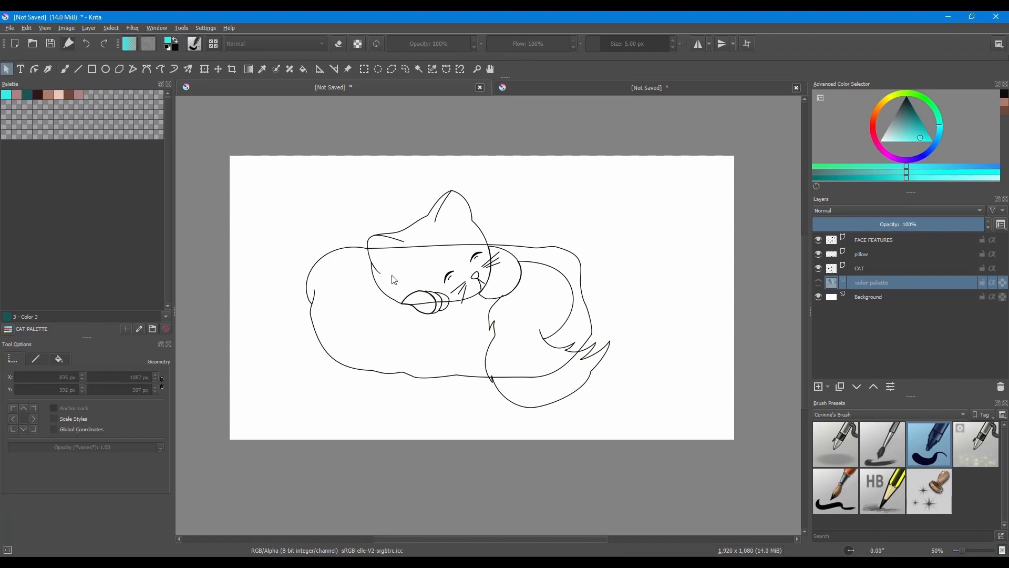
{"action": "mouse_move", "coordinate": [266, 166]}
{"action": "left_mouse_down"}
{"action": "mouse_move", "coordinate": [530, 345]}
{"action": "mouse_move", "coordinate": [604, 420]}
{"action": "mouse_move", "coordinate": [660, 440]}
{"action": "mouse_move", "coordinate": [698, 430]}
{"action": "left_mouse_up"}
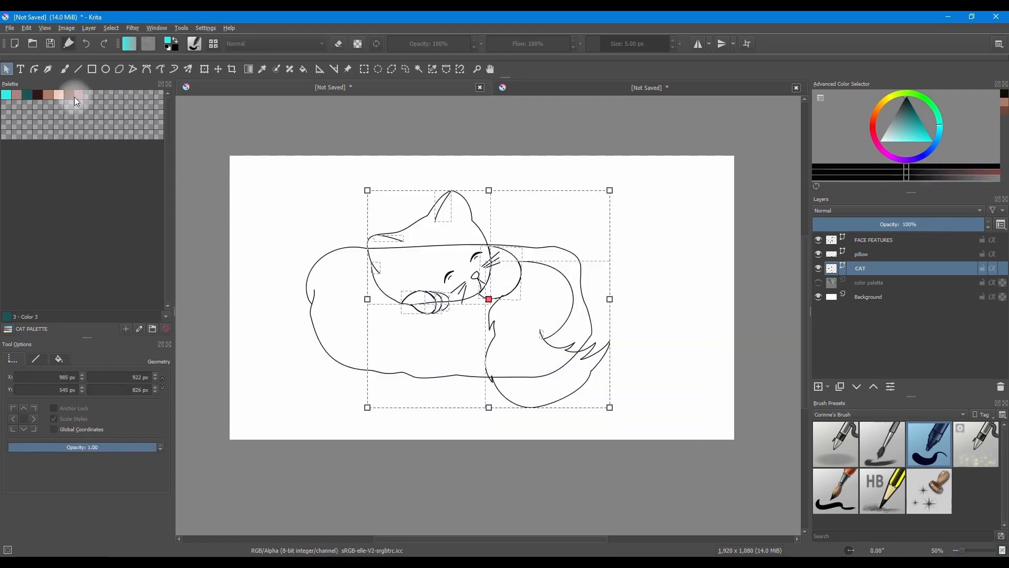
{"action": "left_click", "coordinate": [58, 95]}
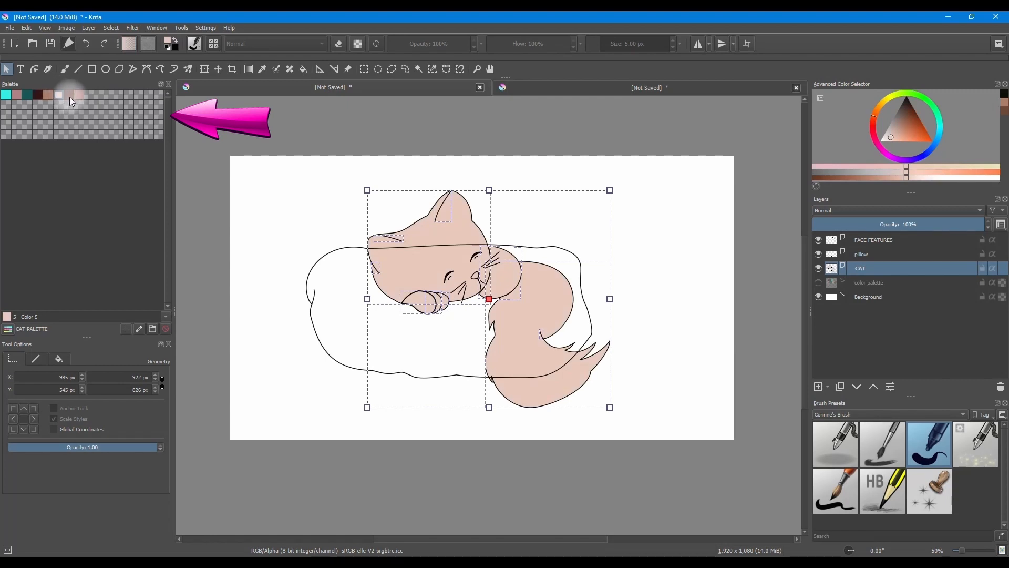
{"action": "left_click", "coordinate": [47, 97]}
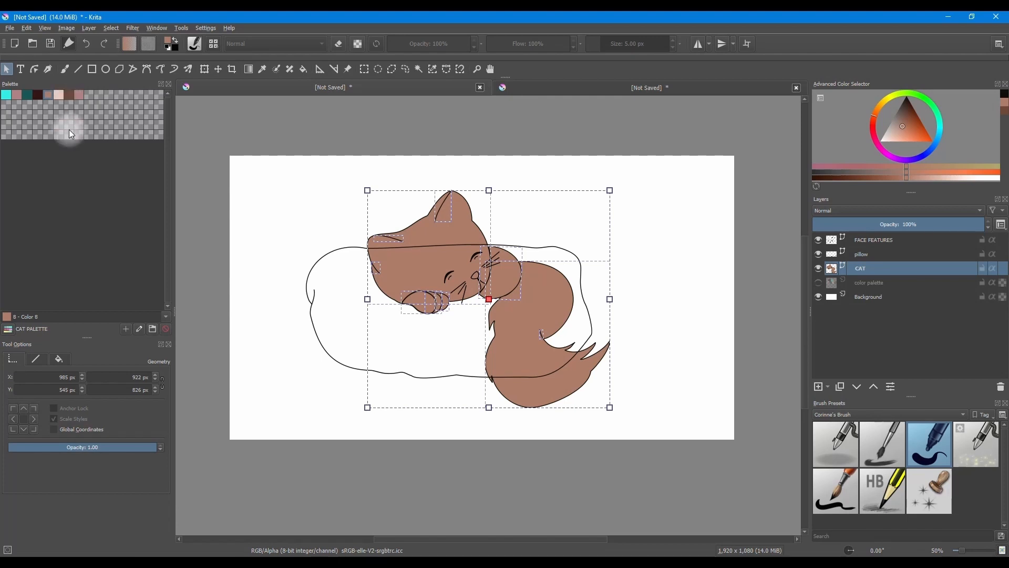
{"action": "left_click", "coordinate": [272, 267]}
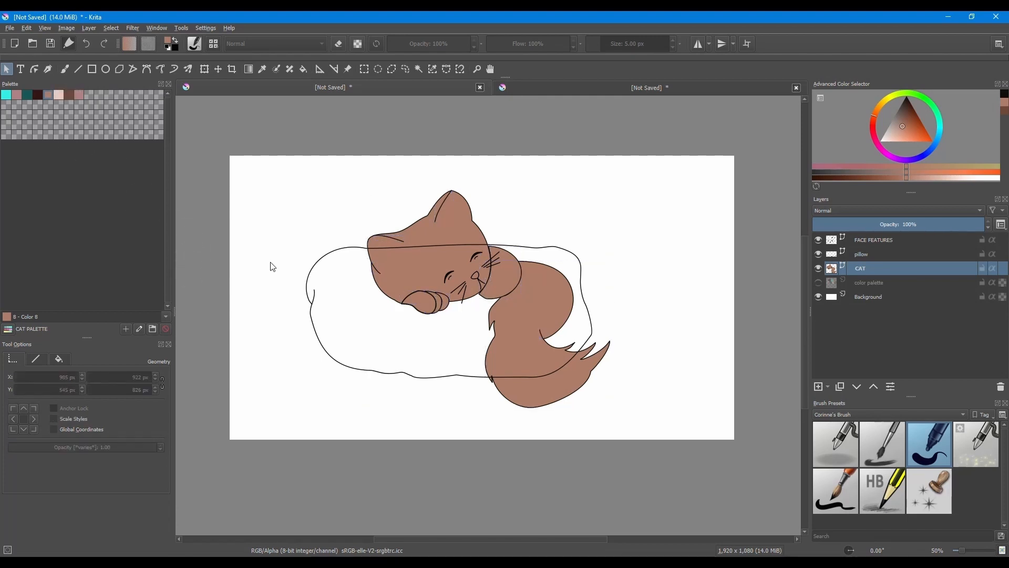
Fill the shape on the pillow layer with the turquoise swatch and move that layer below the CAT layer.
{"action": "left_click", "coordinate": [848, 267]}
{"action": "left_click", "coordinate": [859, 255]}
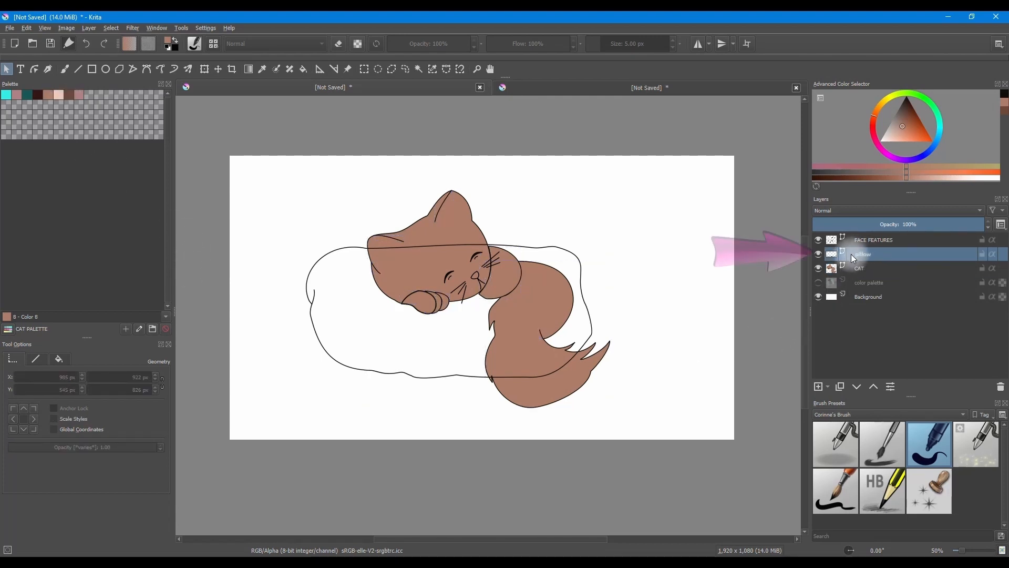
{"action": "left_click", "coordinate": [328, 275]}
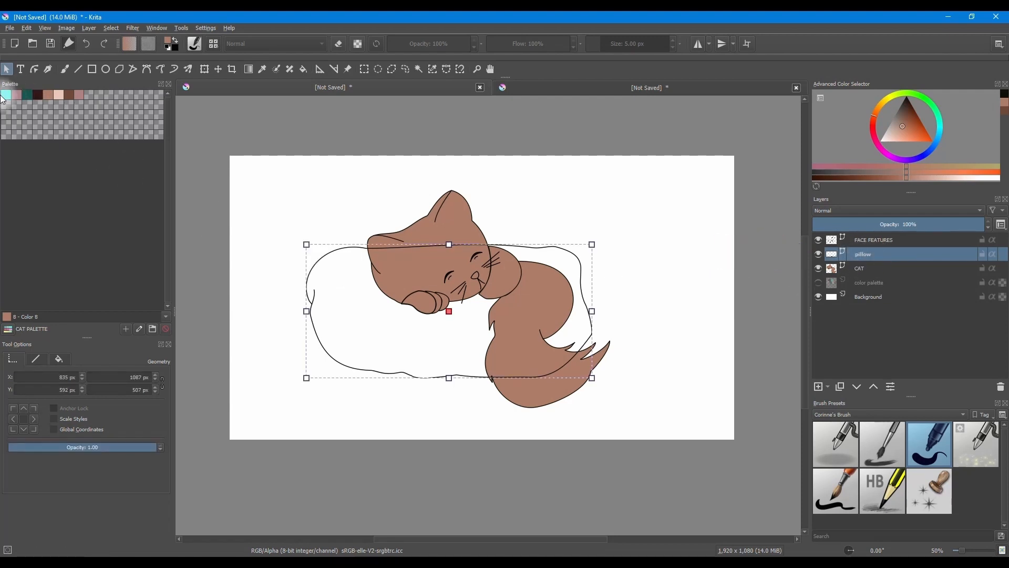
{"action": "left_click", "coordinate": [6, 96]}
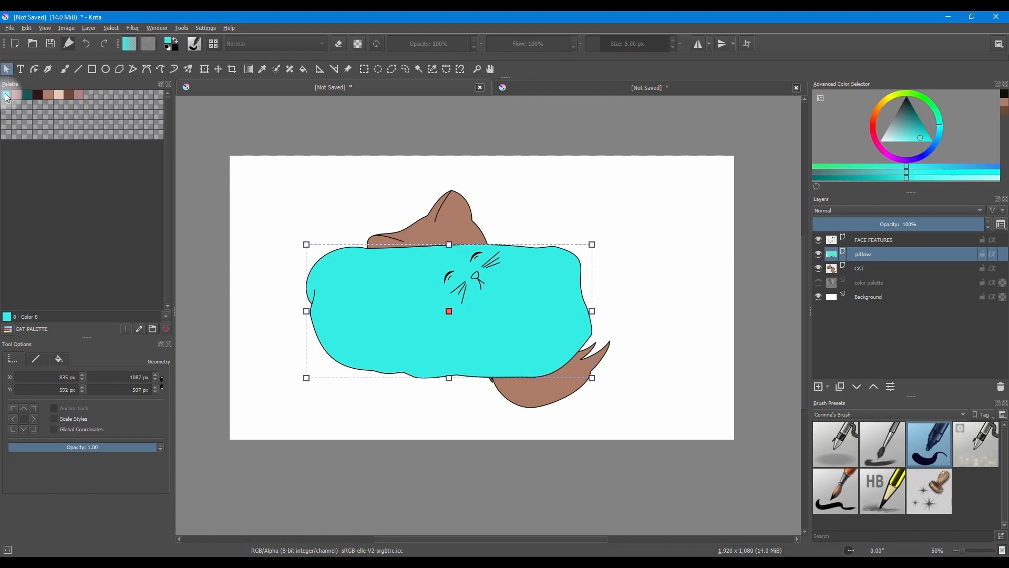
{"action": "left_click", "coordinate": [698, 317]}
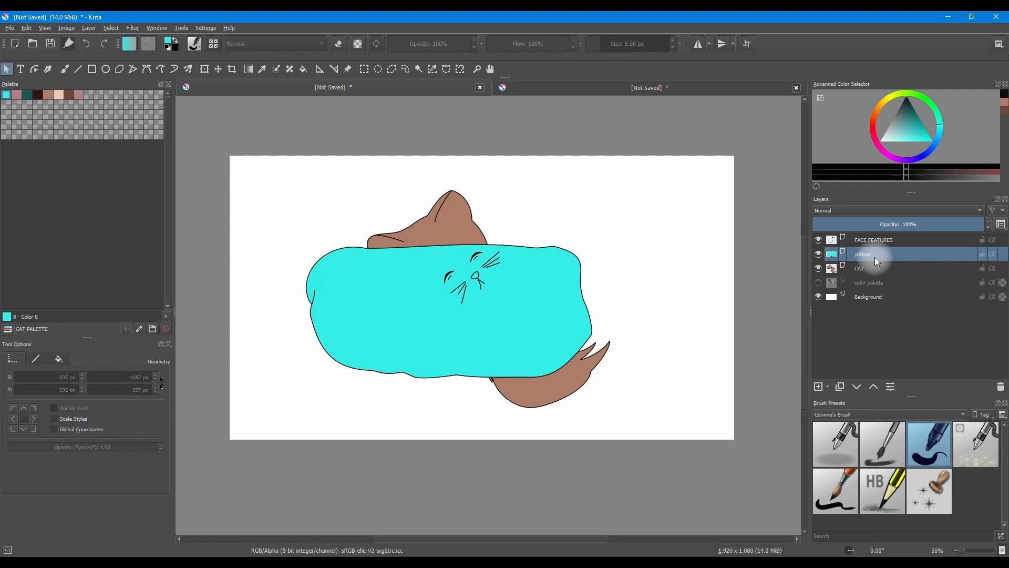
{"action": "left_click", "coordinate": [857, 386]}
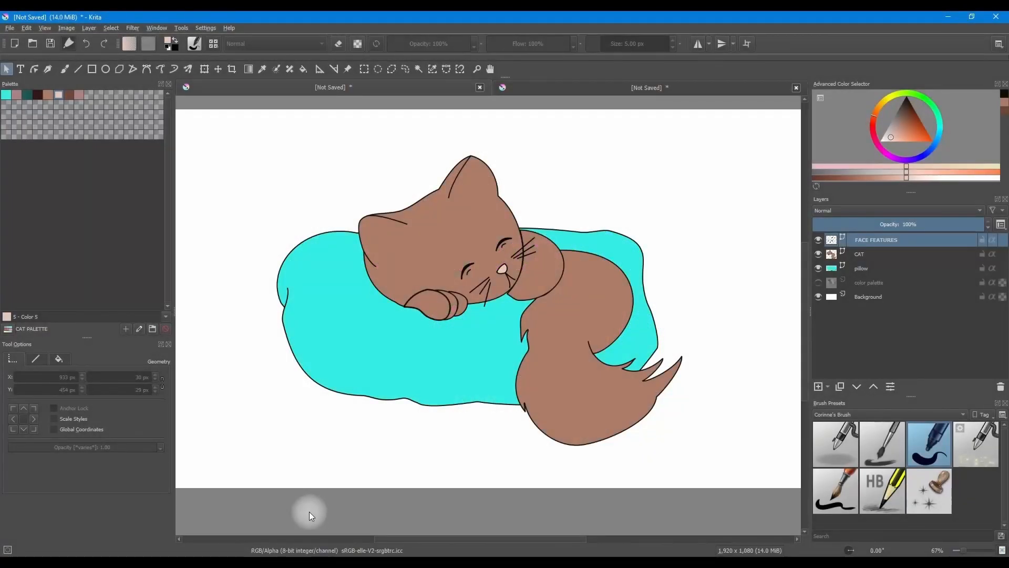
Create a new palette named TEST and save it in the current document.
{"action": "left_click", "coordinate": [8, 329]}
{"action": "left_click_drag", "start_coordinate": [141, 373], "coordinate": [143, 452]}
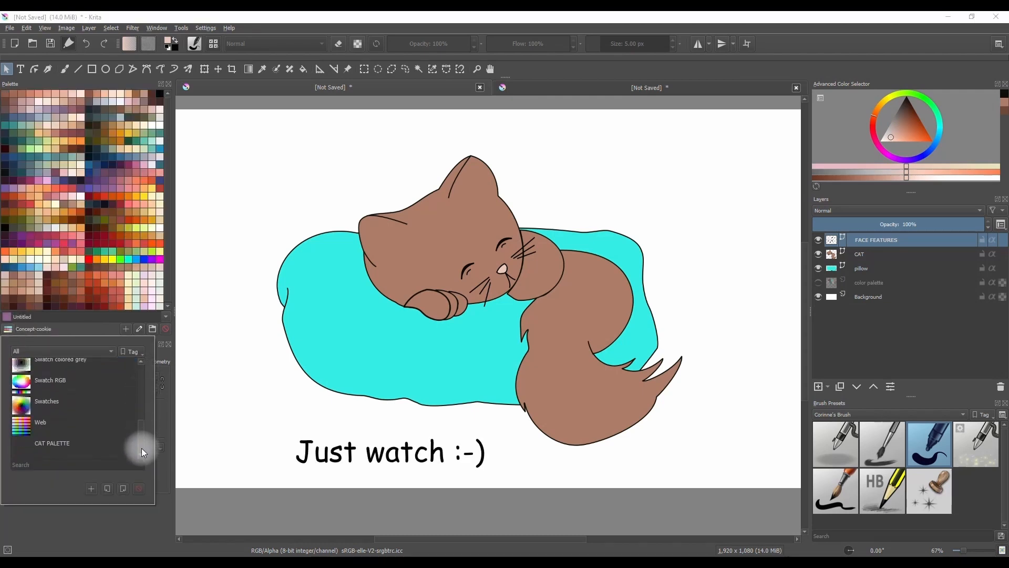
{"action": "left_click", "coordinate": [90, 490]}
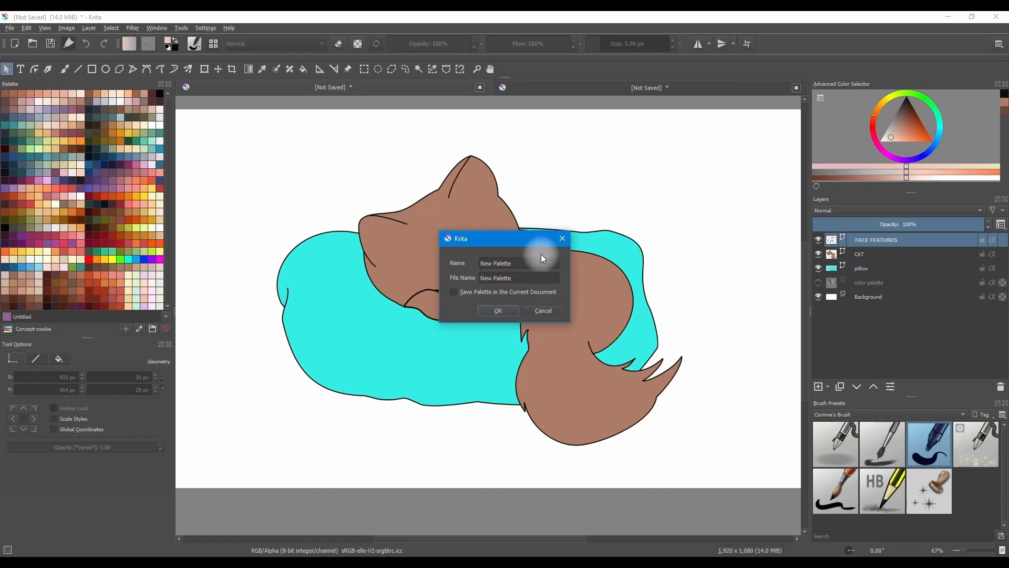
{"action": "type", "text": "TEST"}
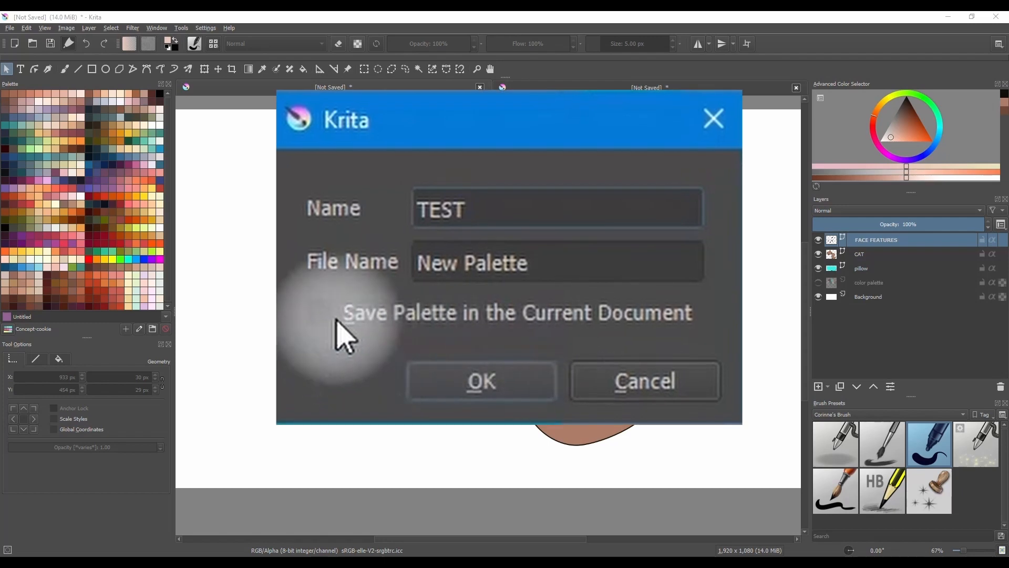
{"action": "left_click", "coordinate": [350, 308]}
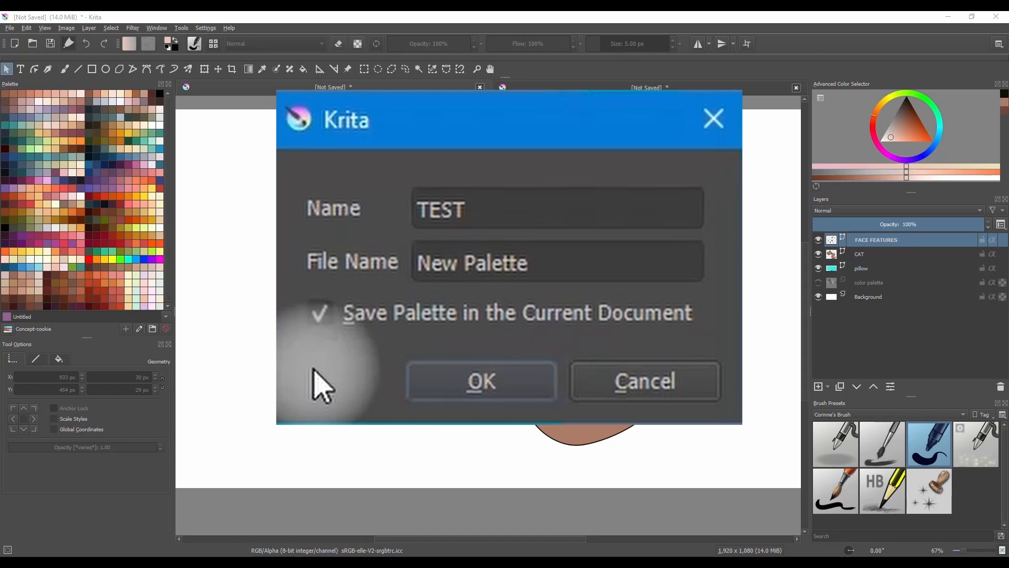
{"action": "left_click", "coordinate": [498, 311]}
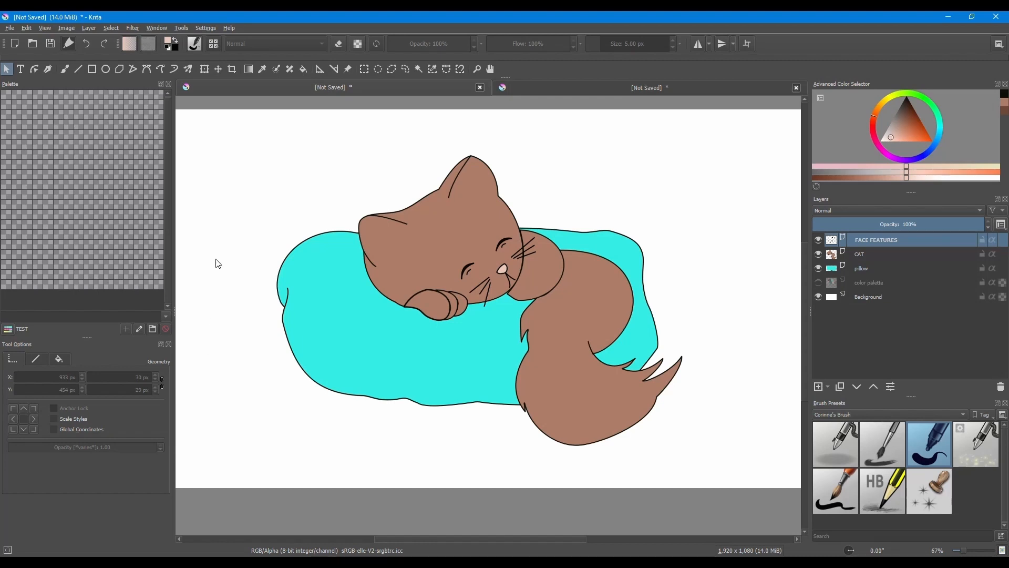
Pick an orange and a bright pink in the colour selector, adding each to the TEST palette with its default name.
{"action": "left_click", "coordinate": [916, 133]}
{"action": "left_click", "coordinate": [127, 329]}
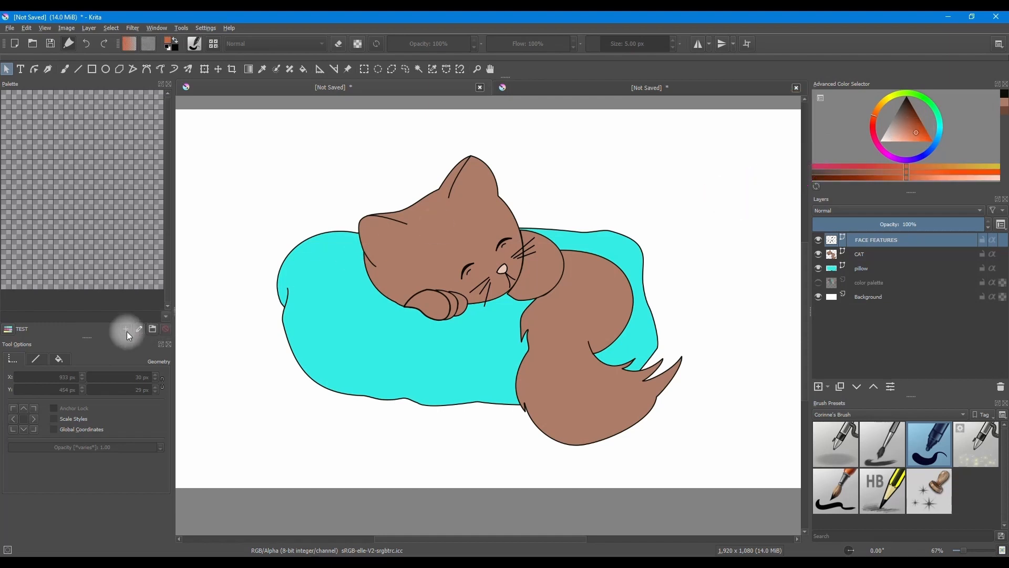
{"action": "left_click", "coordinate": [484, 323]}
{"action": "mouse_move", "coordinate": [874, 125]}
{"action": "left_mouse_down"}
{"action": "mouse_move", "coordinate": [873, 112]}
{"action": "mouse_move", "coordinate": [873, 140]}
{"action": "mouse_move", "coordinate": [919, 138]}
{"action": "left_mouse_up"}
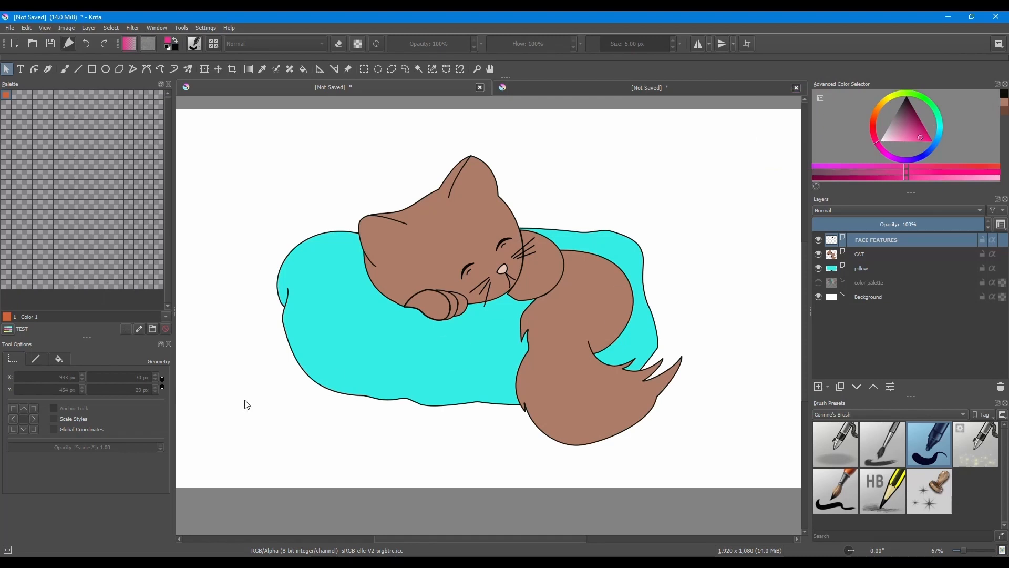
{"action": "left_click", "coordinate": [127, 329]}
{"action": "left_click", "coordinate": [484, 321]}
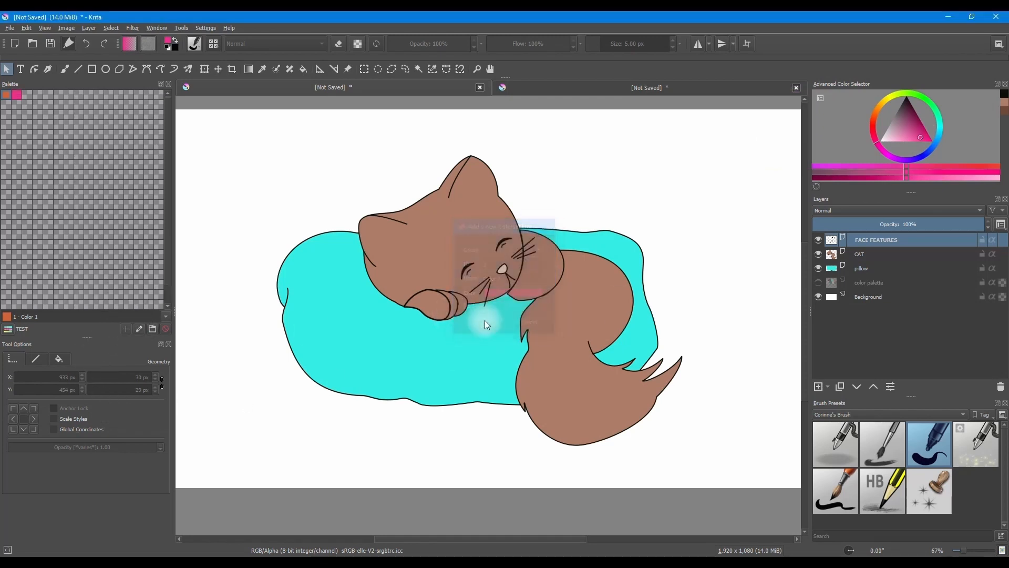
Pick a green in the colour selector and add it to the TEST palette with the default name.
{"action": "mouse_move", "coordinate": [888, 106]}
{"action": "left_mouse_down"}
{"action": "mouse_move", "coordinate": [920, 93]}
{"action": "mouse_move", "coordinate": [916, 122]}
{"action": "left_mouse_up"}
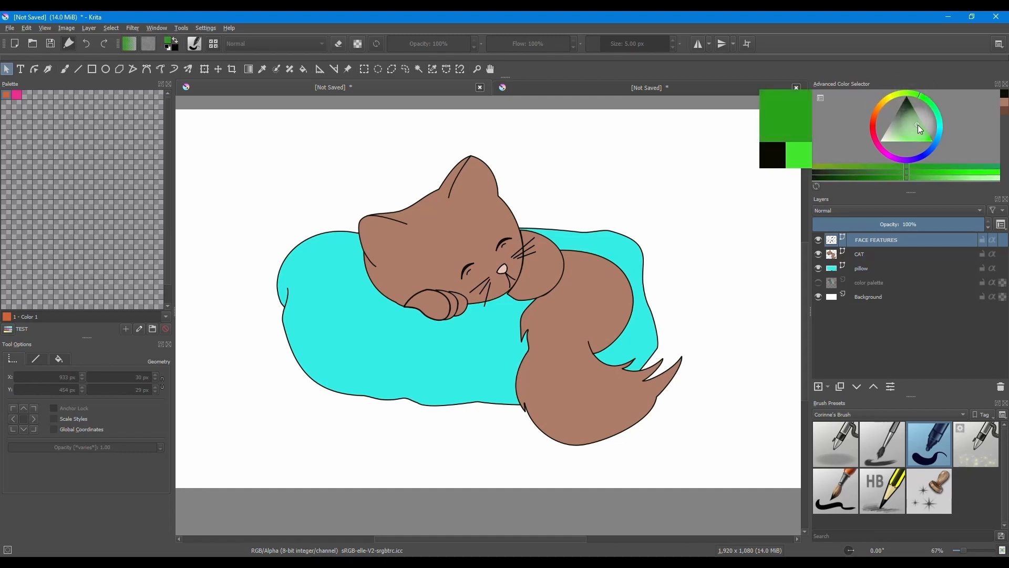
{"action": "left_click", "coordinate": [126, 329]}
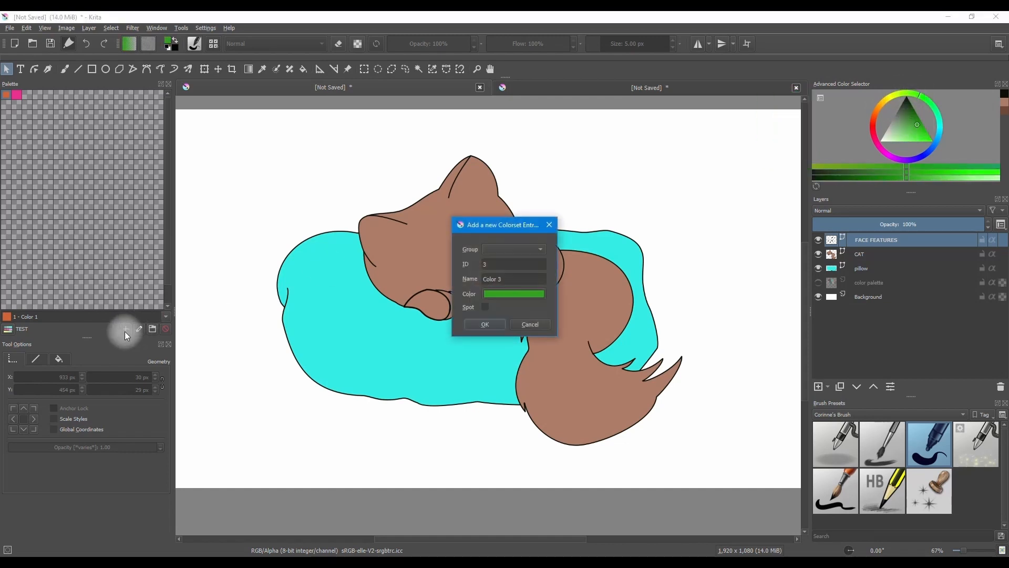
{"action": "left_click", "coordinate": [484, 324]}
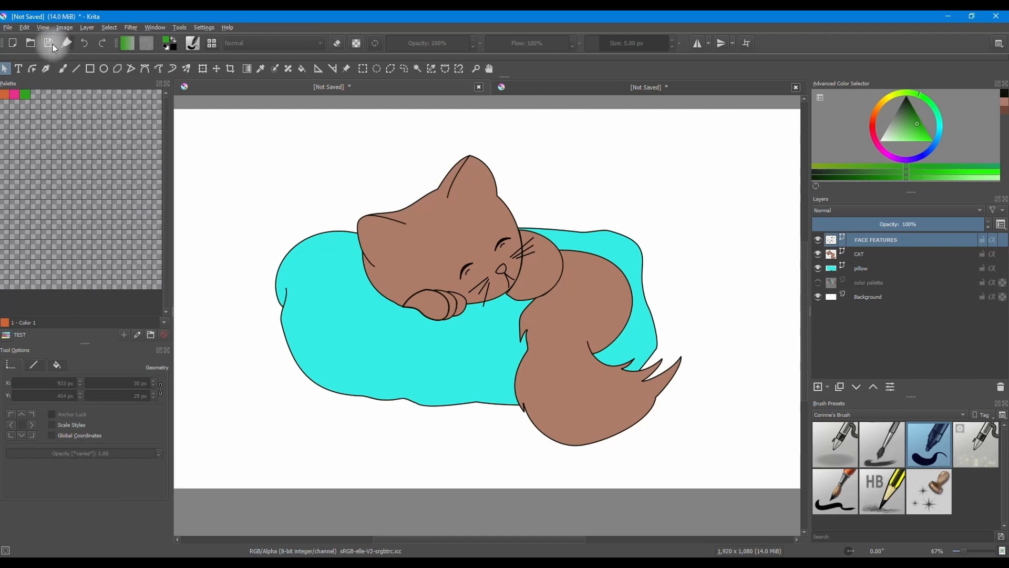
Look through this document's available palettes, viewing CAT PALETTE and returning to TEST.
{"action": "left_click", "coordinate": [7, 336]}
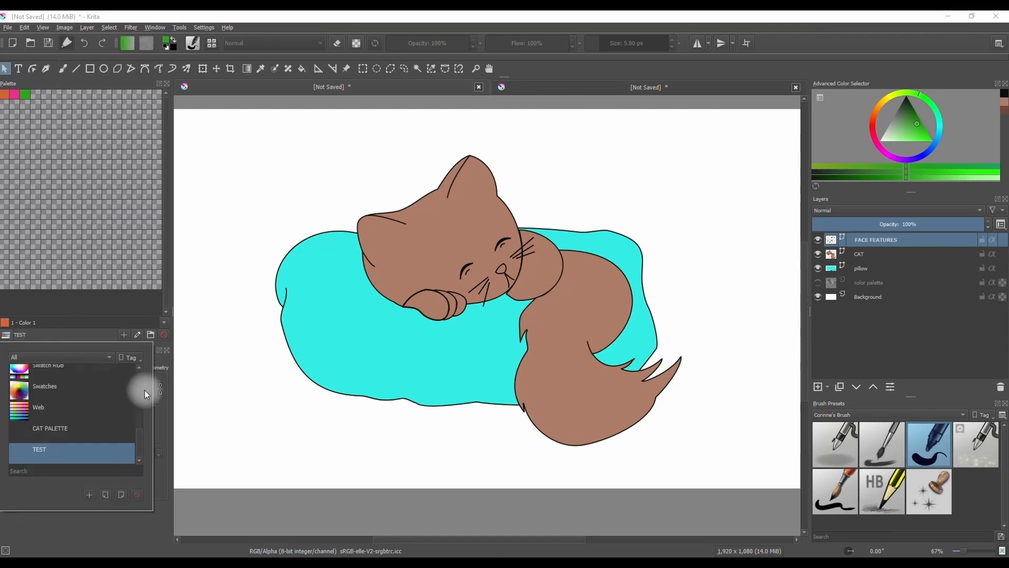
{"action": "left_click", "coordinate": [52, 428]}
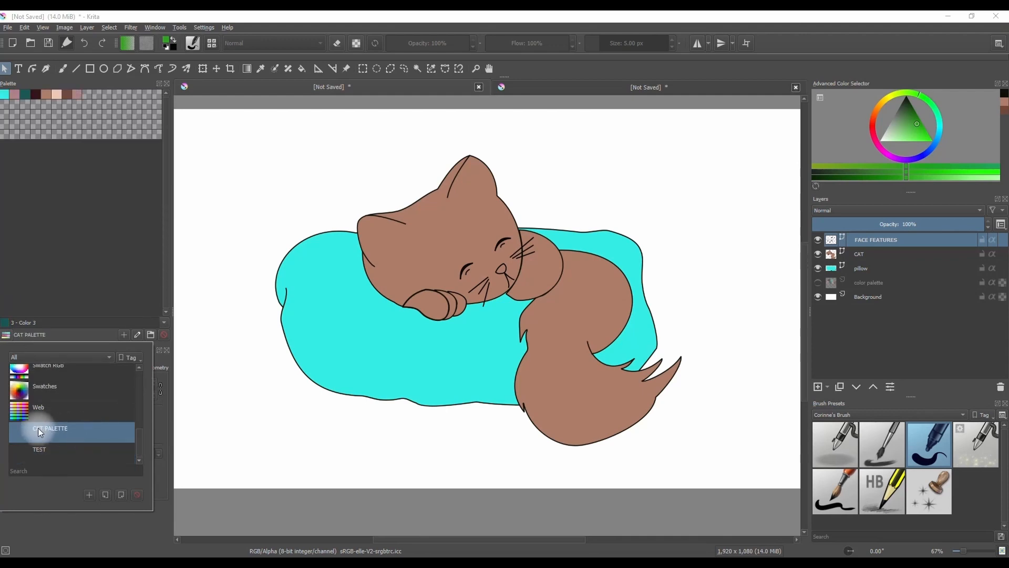
{"action": "left_click", "coordinate": [59, 449]}
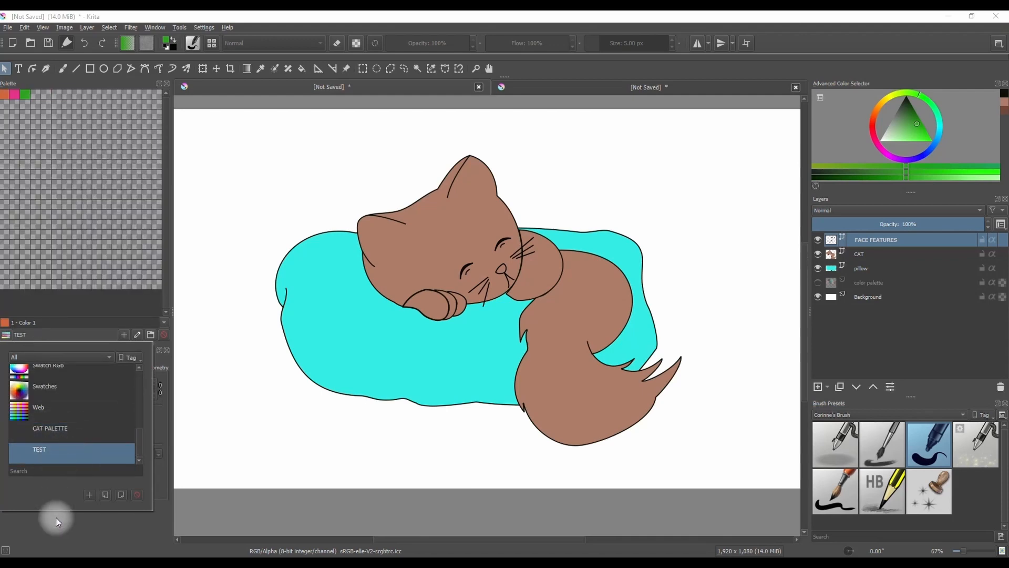
{"action": "left_click", "coordinate": [103, 517]}
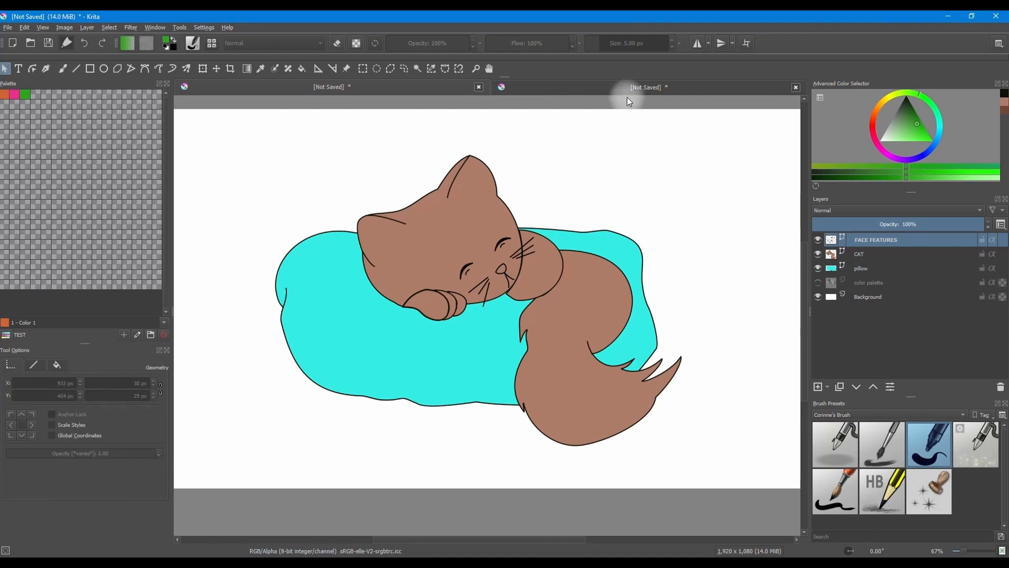
Check which saved palettes are available in the other, blank document and select CAT PALETTE there.
{"action": "left_click", "coordinate": [572, 87]}
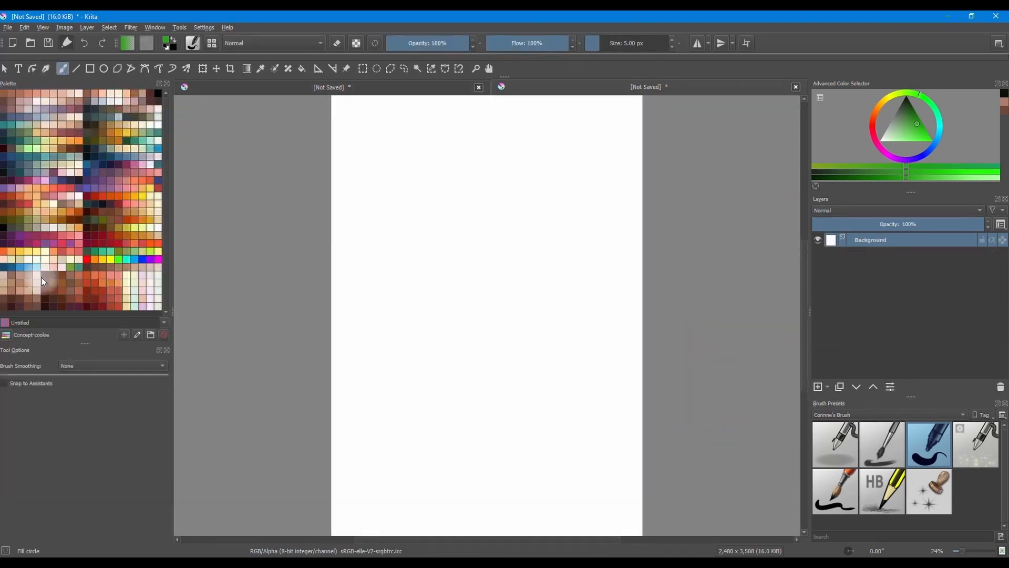
{"action": "left_click", "coordinate": [5, 341]}
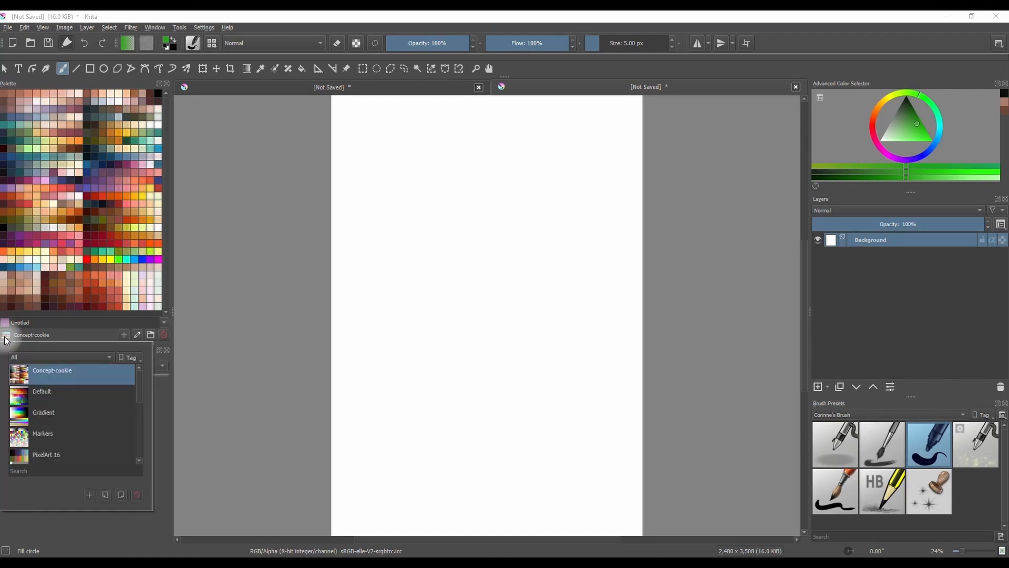
{"action": "left_click_drag", "start_coordinate": [140, 392], "coordinate": [137, 450]}
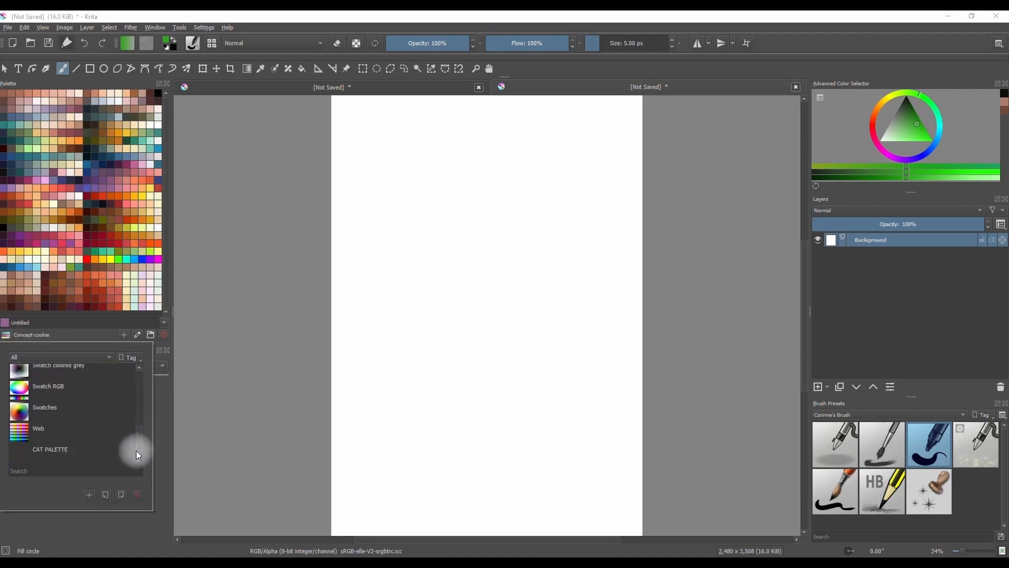
{"action": "left_click", "coordinate": [50, 449]}
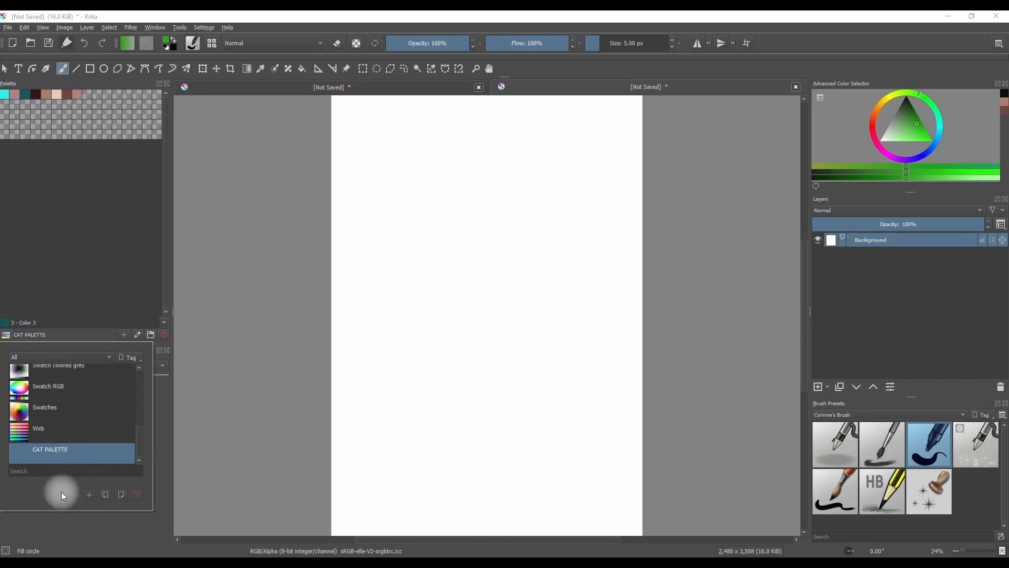
{"action": "left_click", "coordinate": [142, 528]}
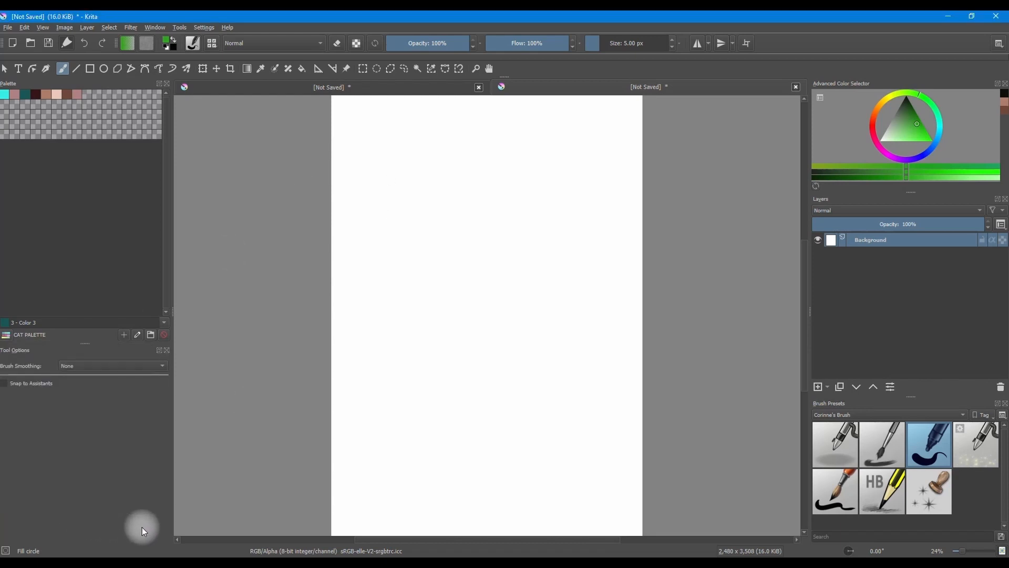
Return to the cat drawing and select the TEST palette from its available palettes.
{"action": "left_click", "coordinate": [392, 89]}
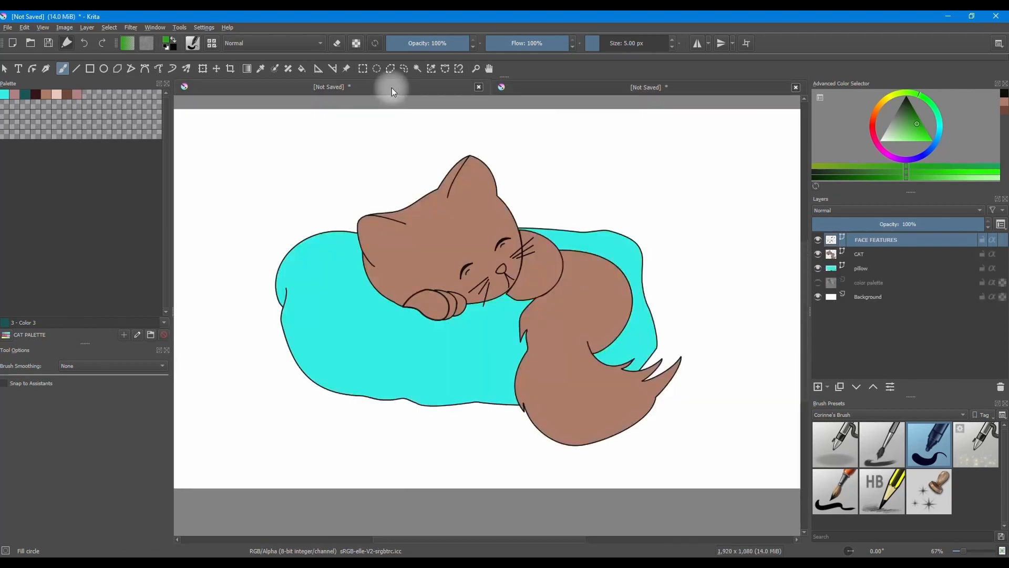
{"action": "left_click", "coordinate": [7, 334]}
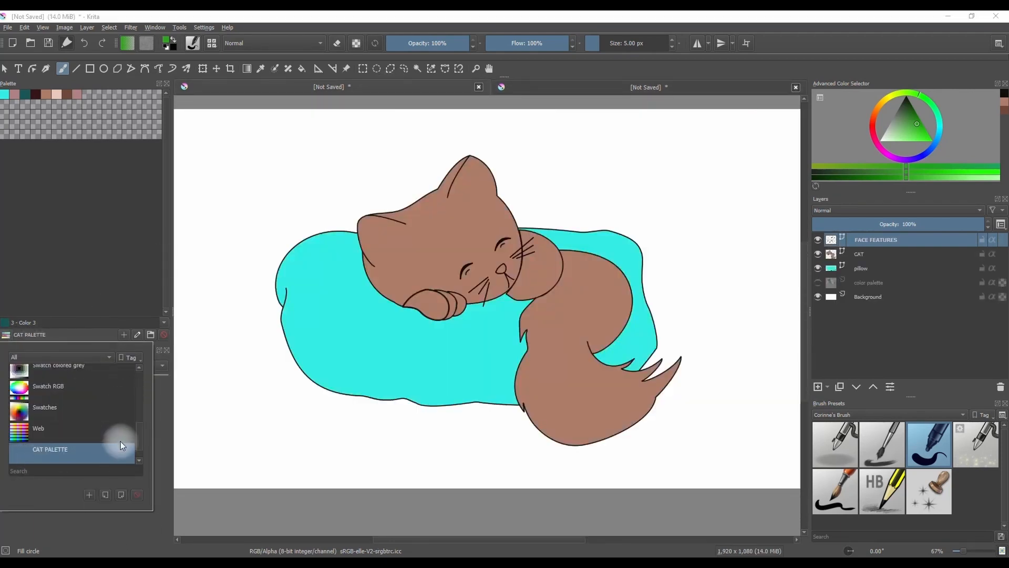
{"action": "left_click_drag", "start_coordinate": [139, 431], "coordinate": [136, 445]}
{"action": "left_click", "coordinate": [52, 450]}
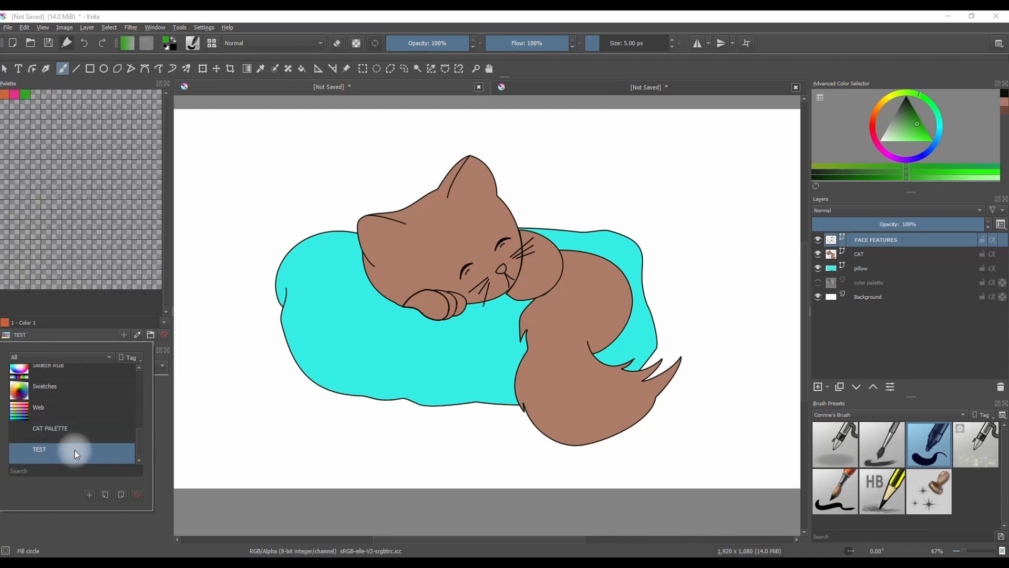
{"action": "left_click", "coordinate": [126, 533]}
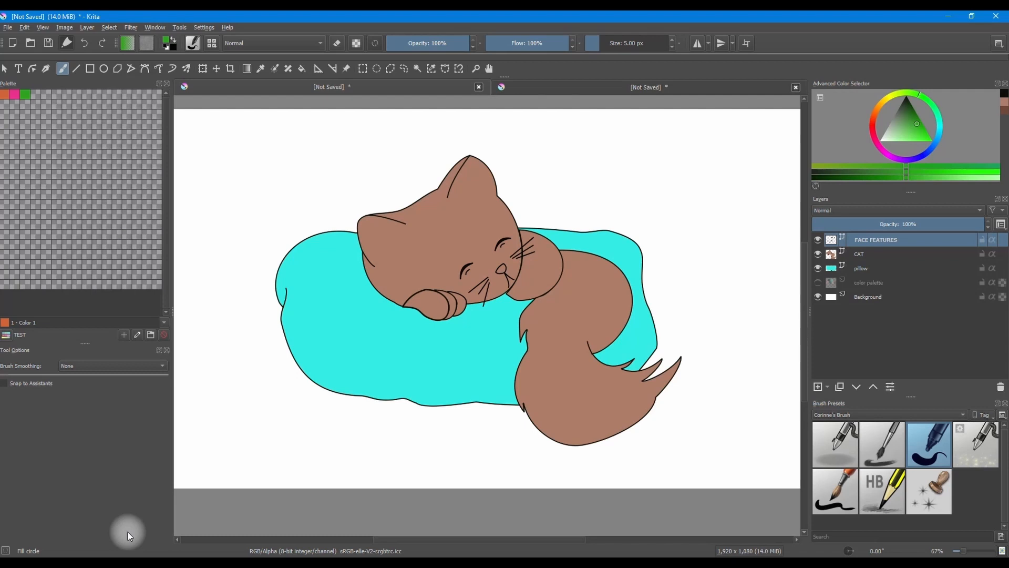